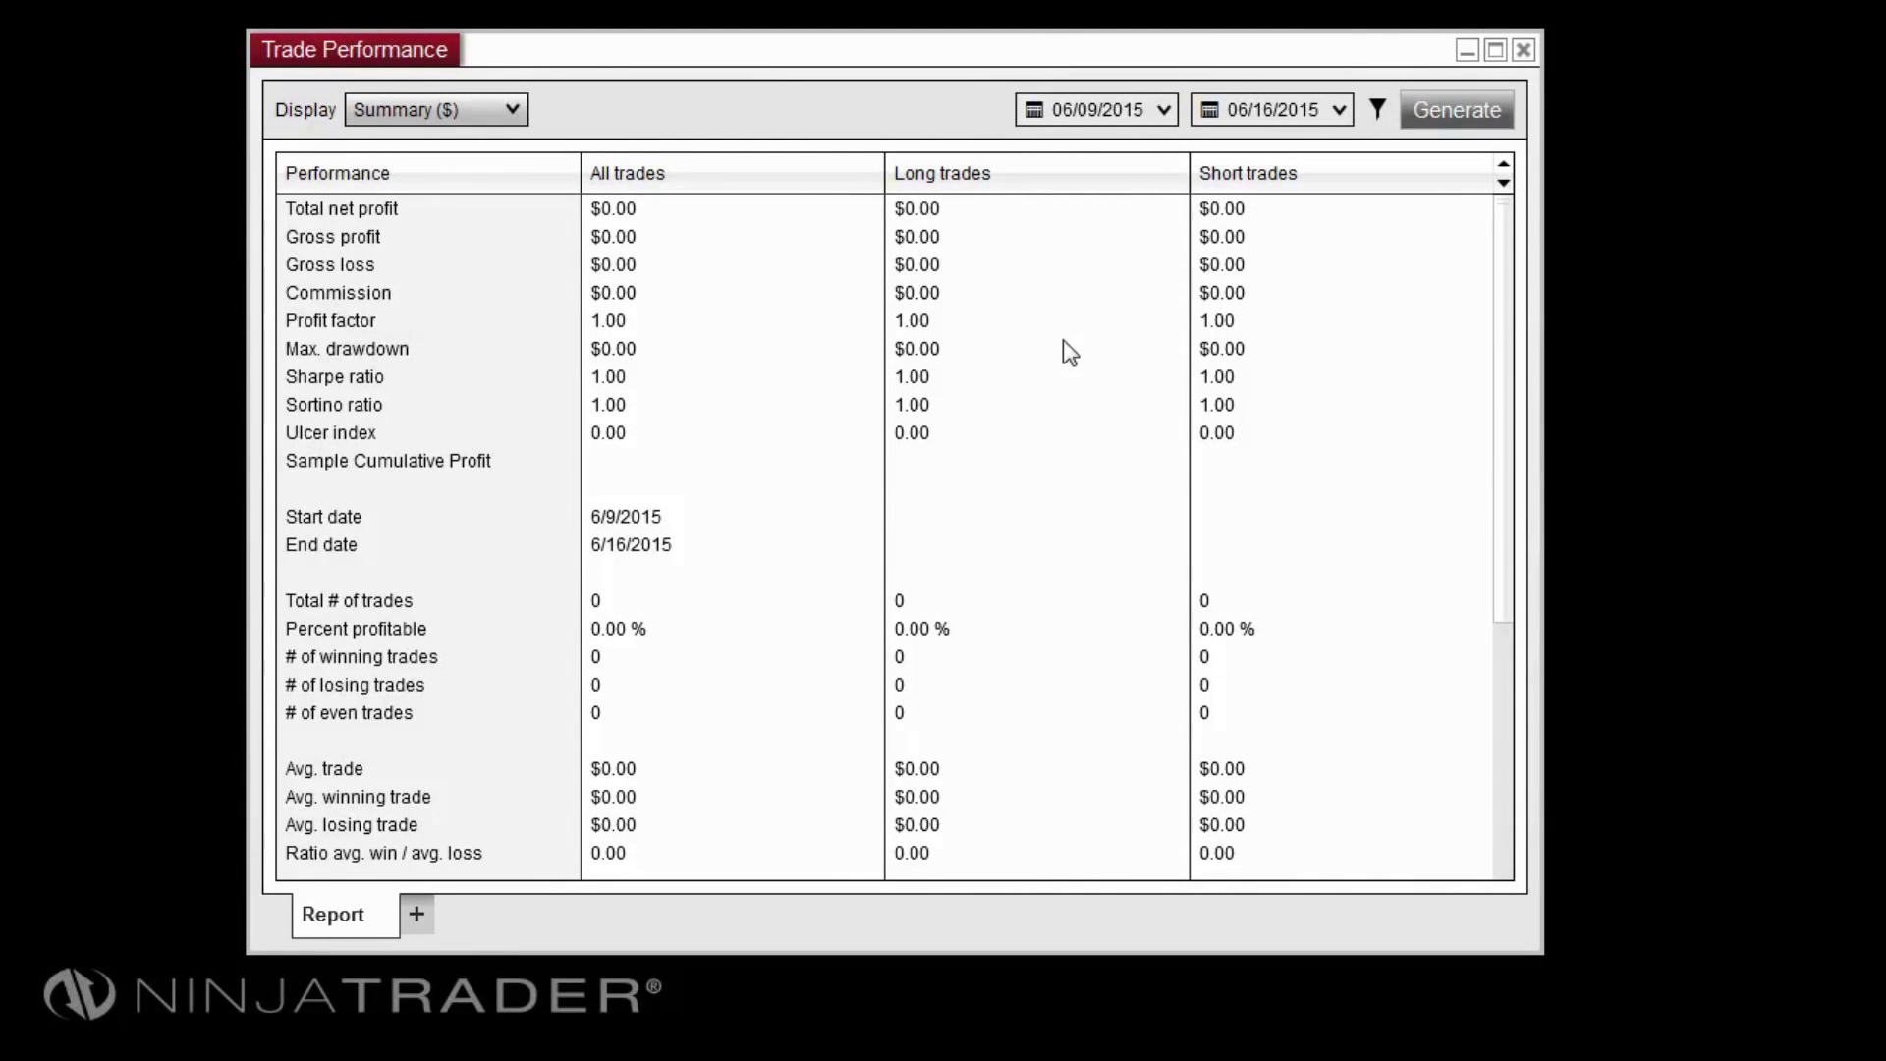
Set the start date to June 1, 2015 and regenerate the report through 06/16/2015
click(1164, 111)
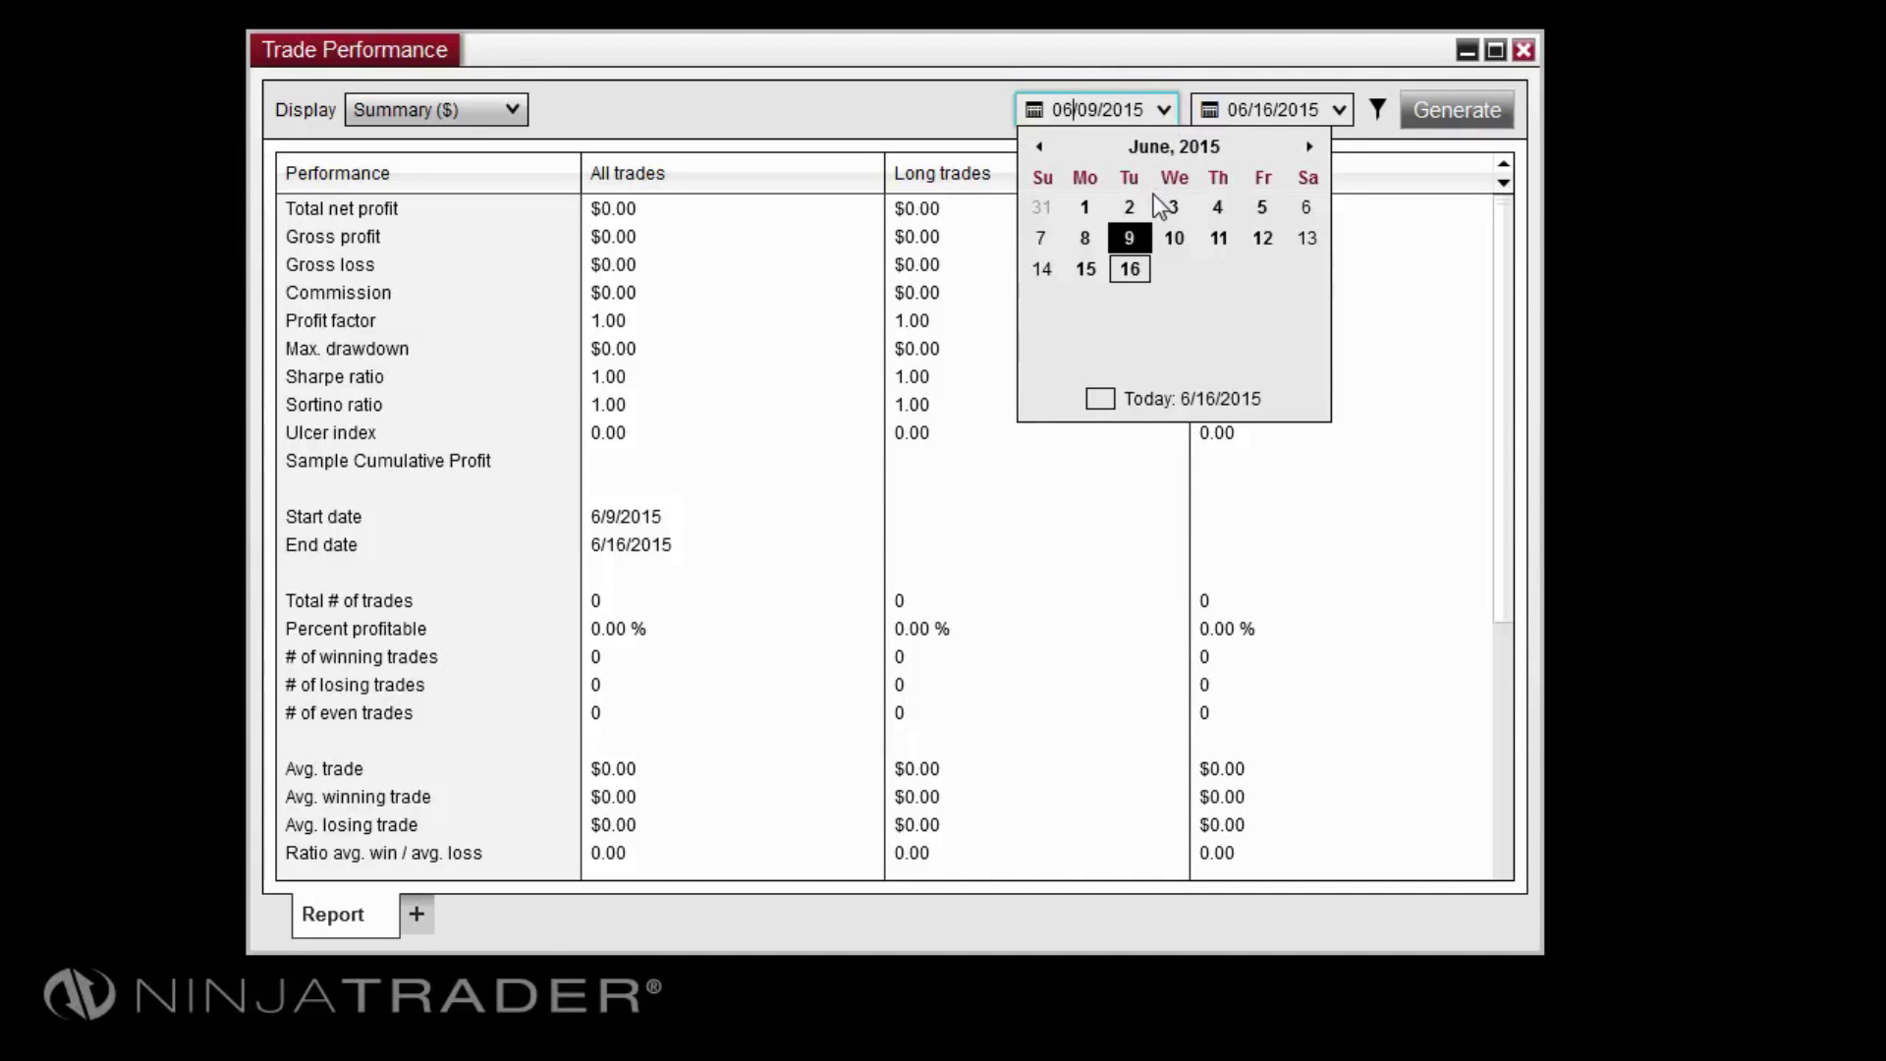
click(1086, 207)
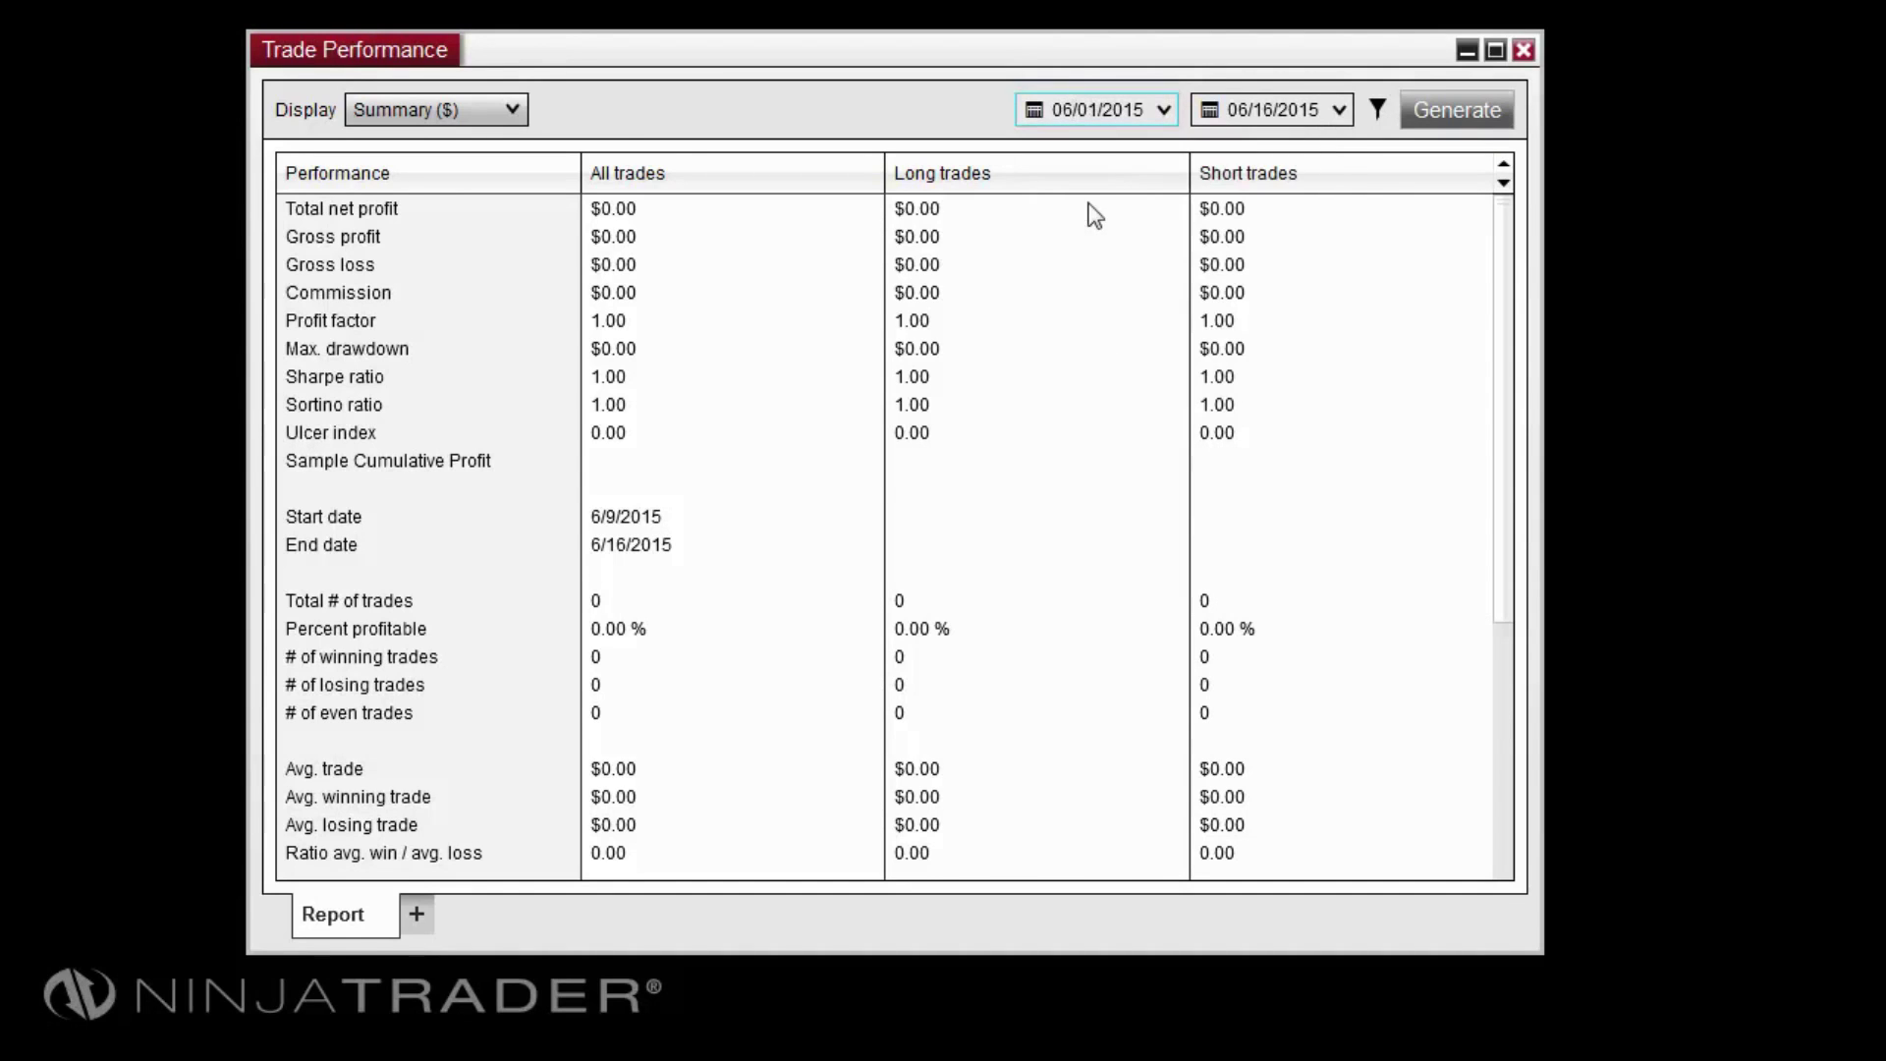
click(1453, 111)
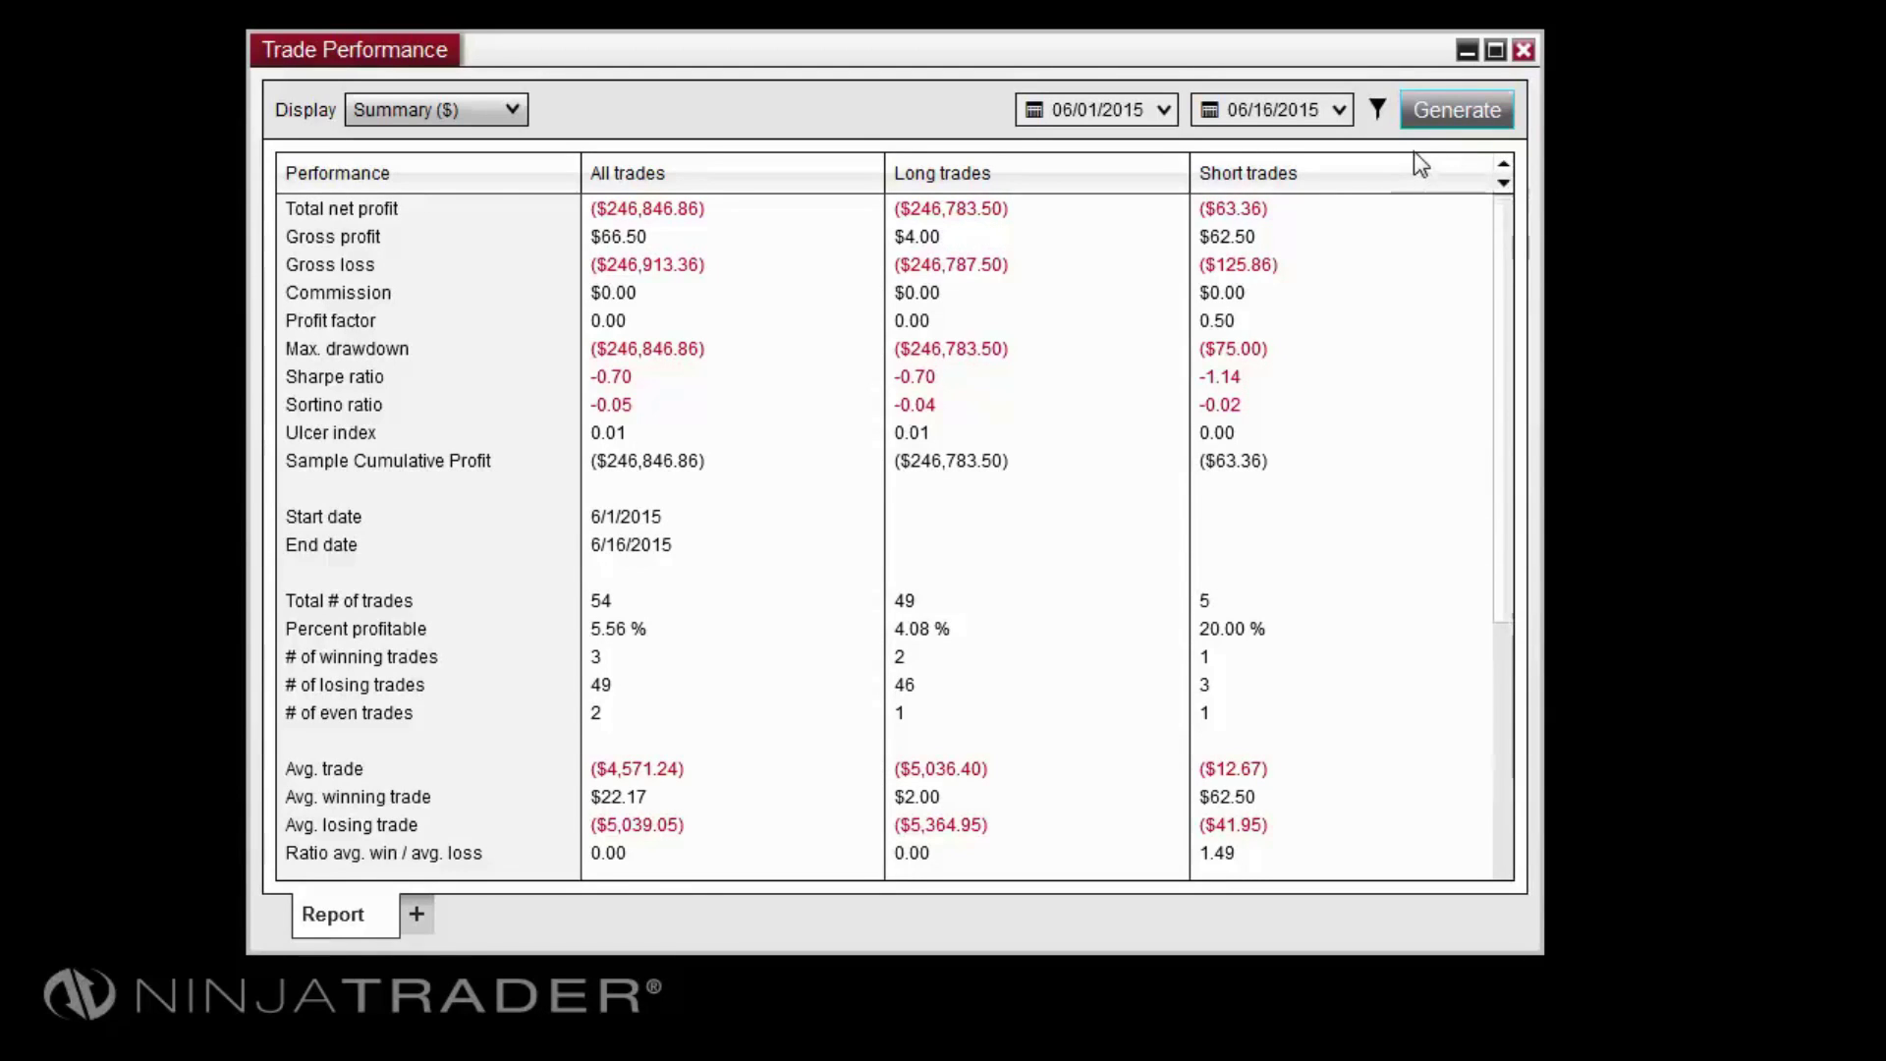
click(1380, 114)
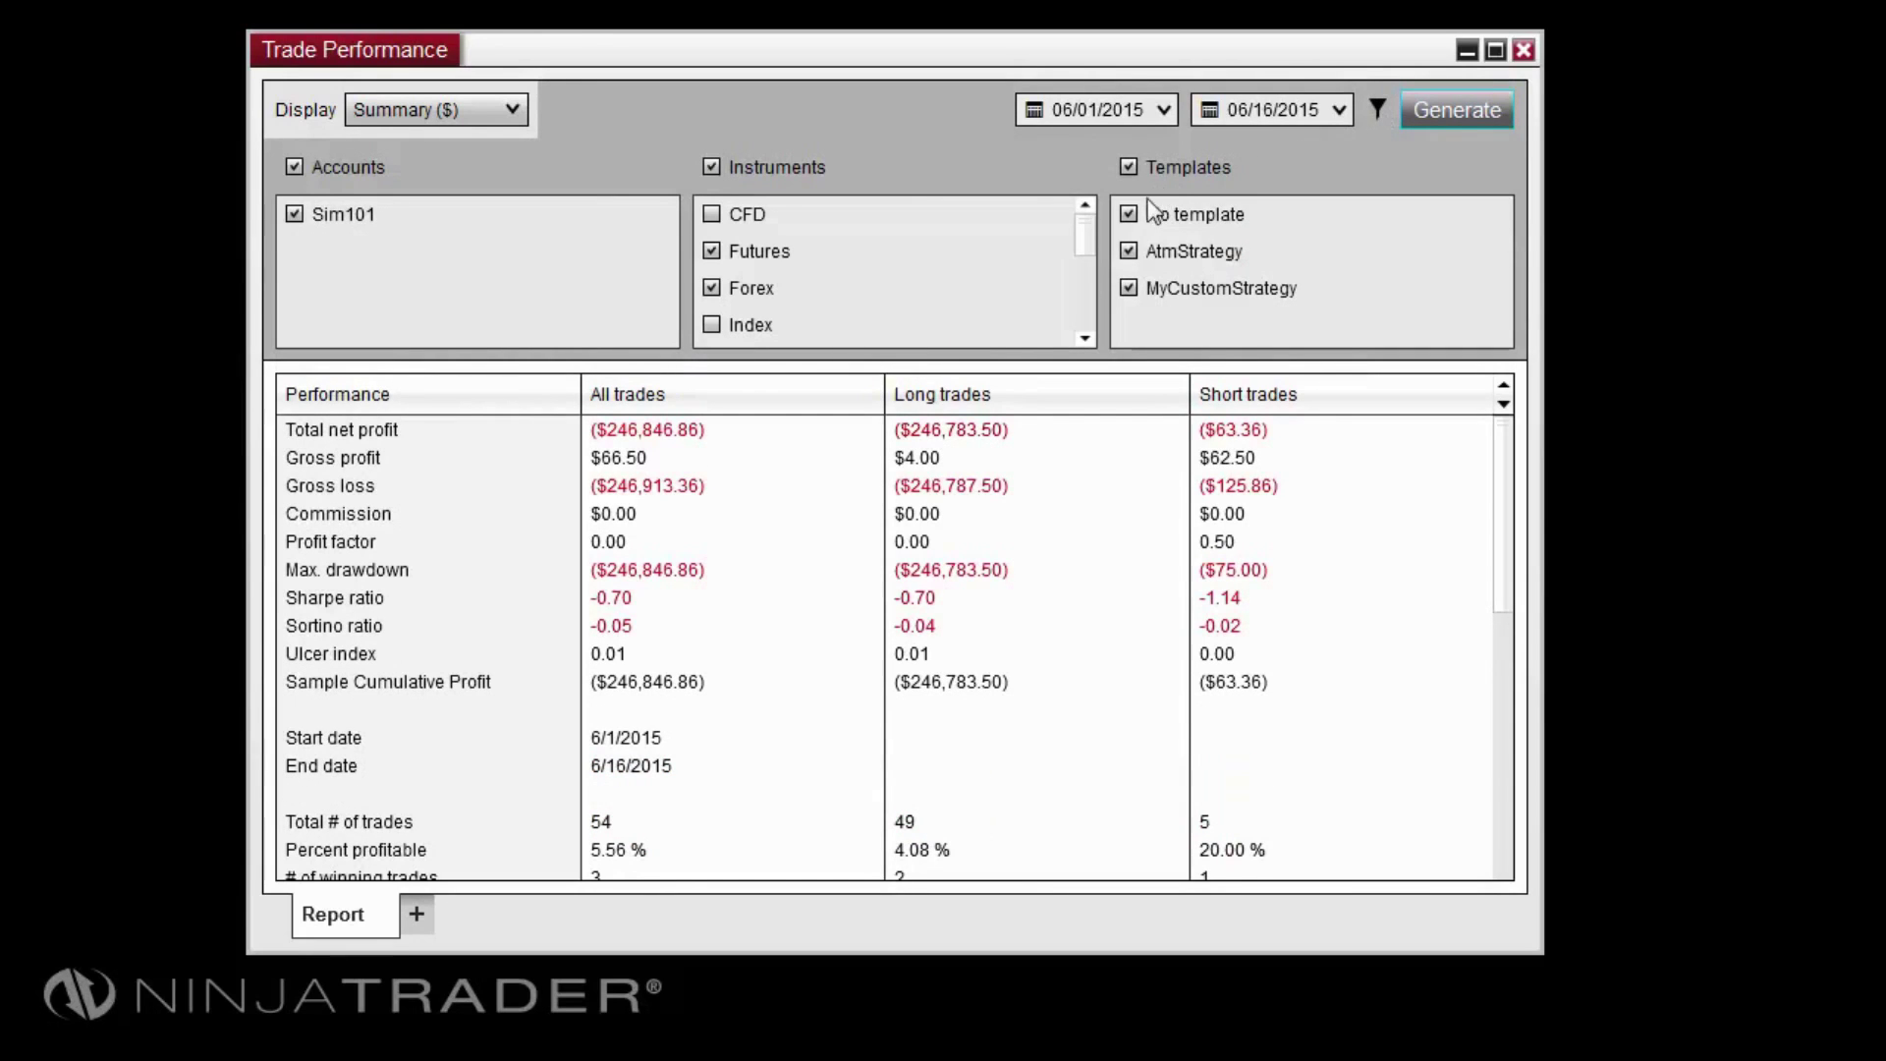
click(1127, 252)
click(1128, 252)
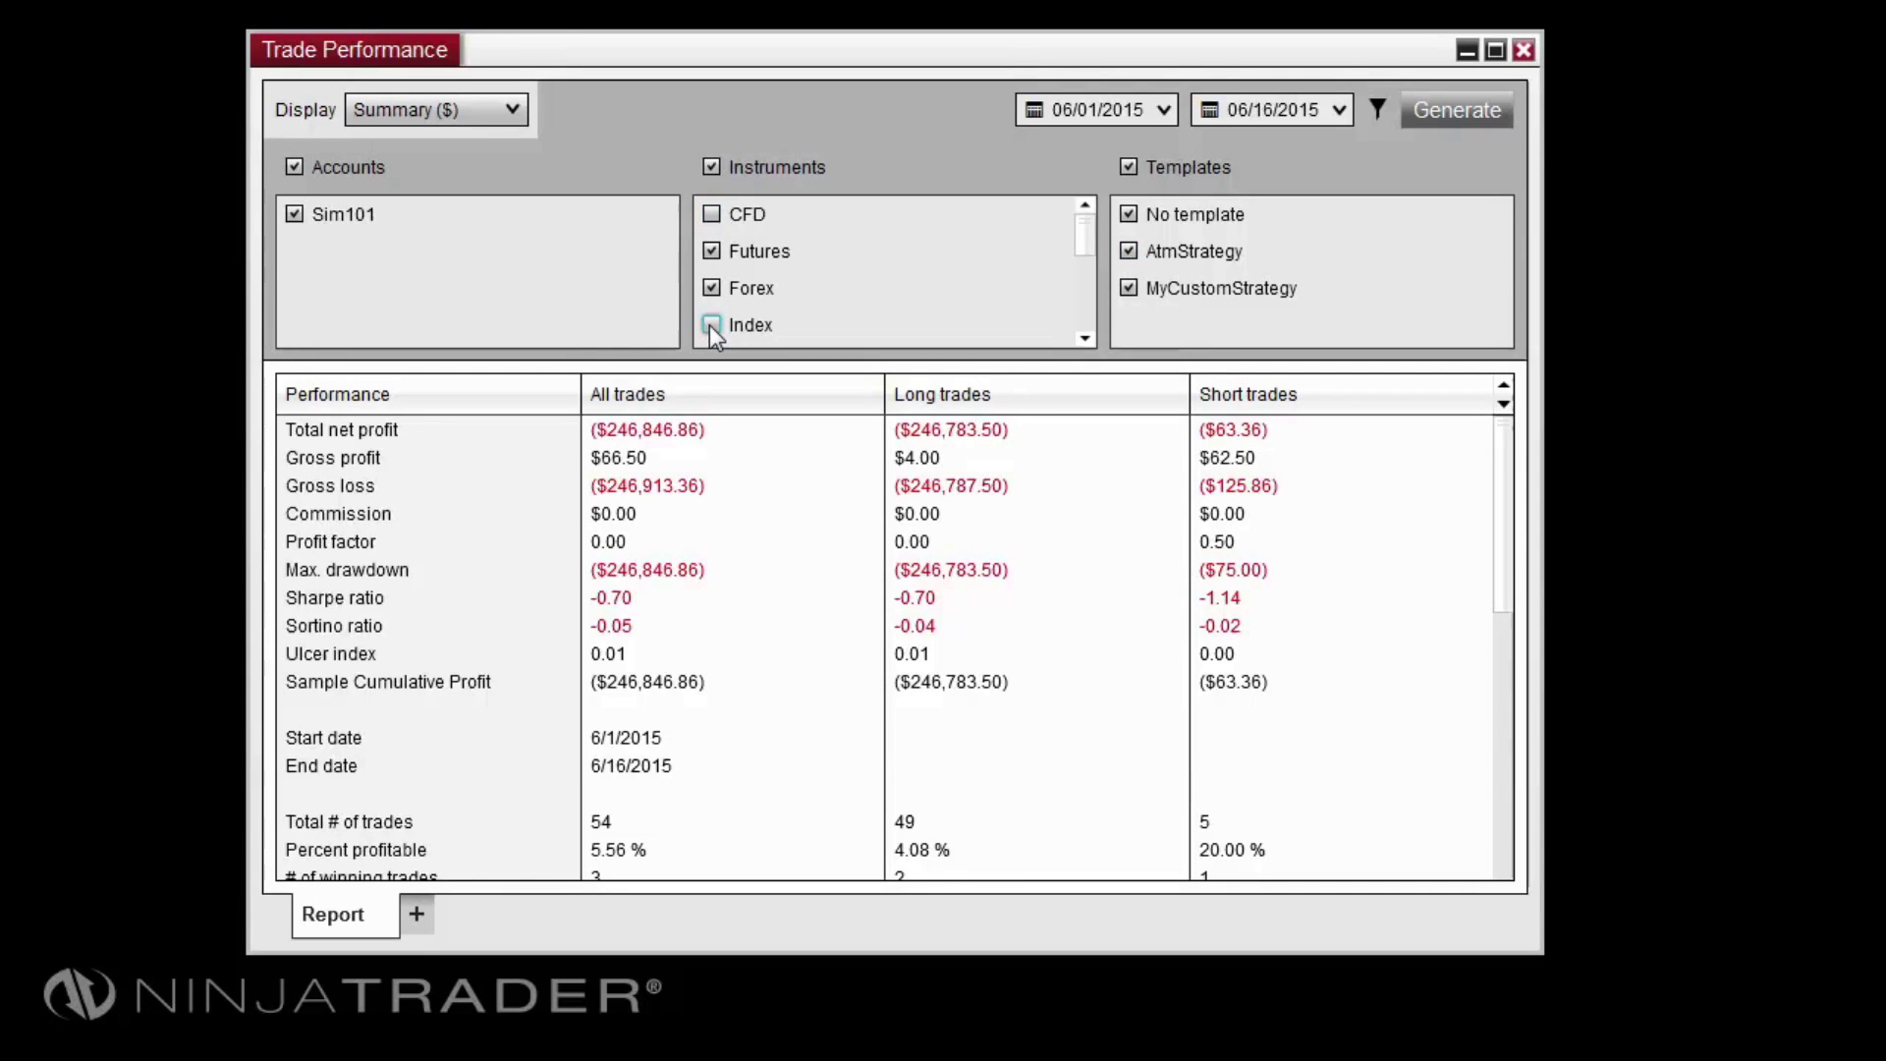
click(712, 288)
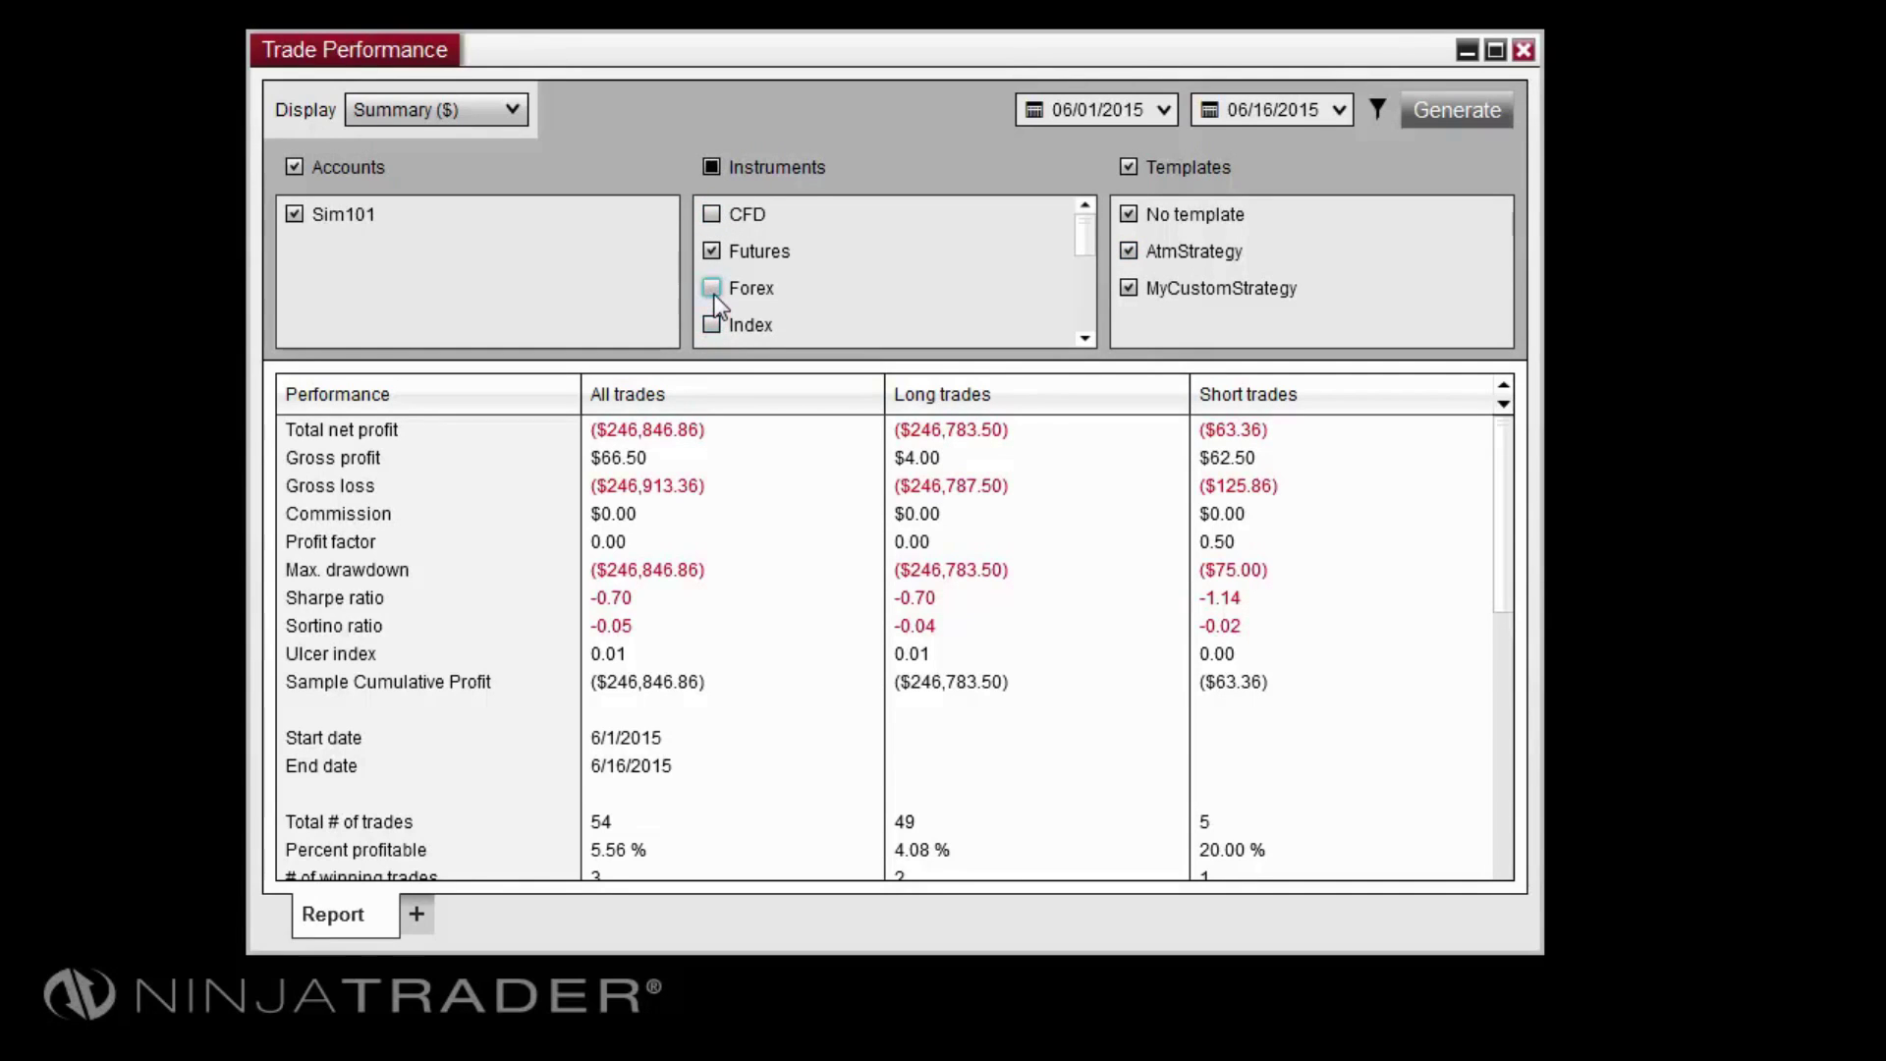
click(712, 288)
click(509, 110)
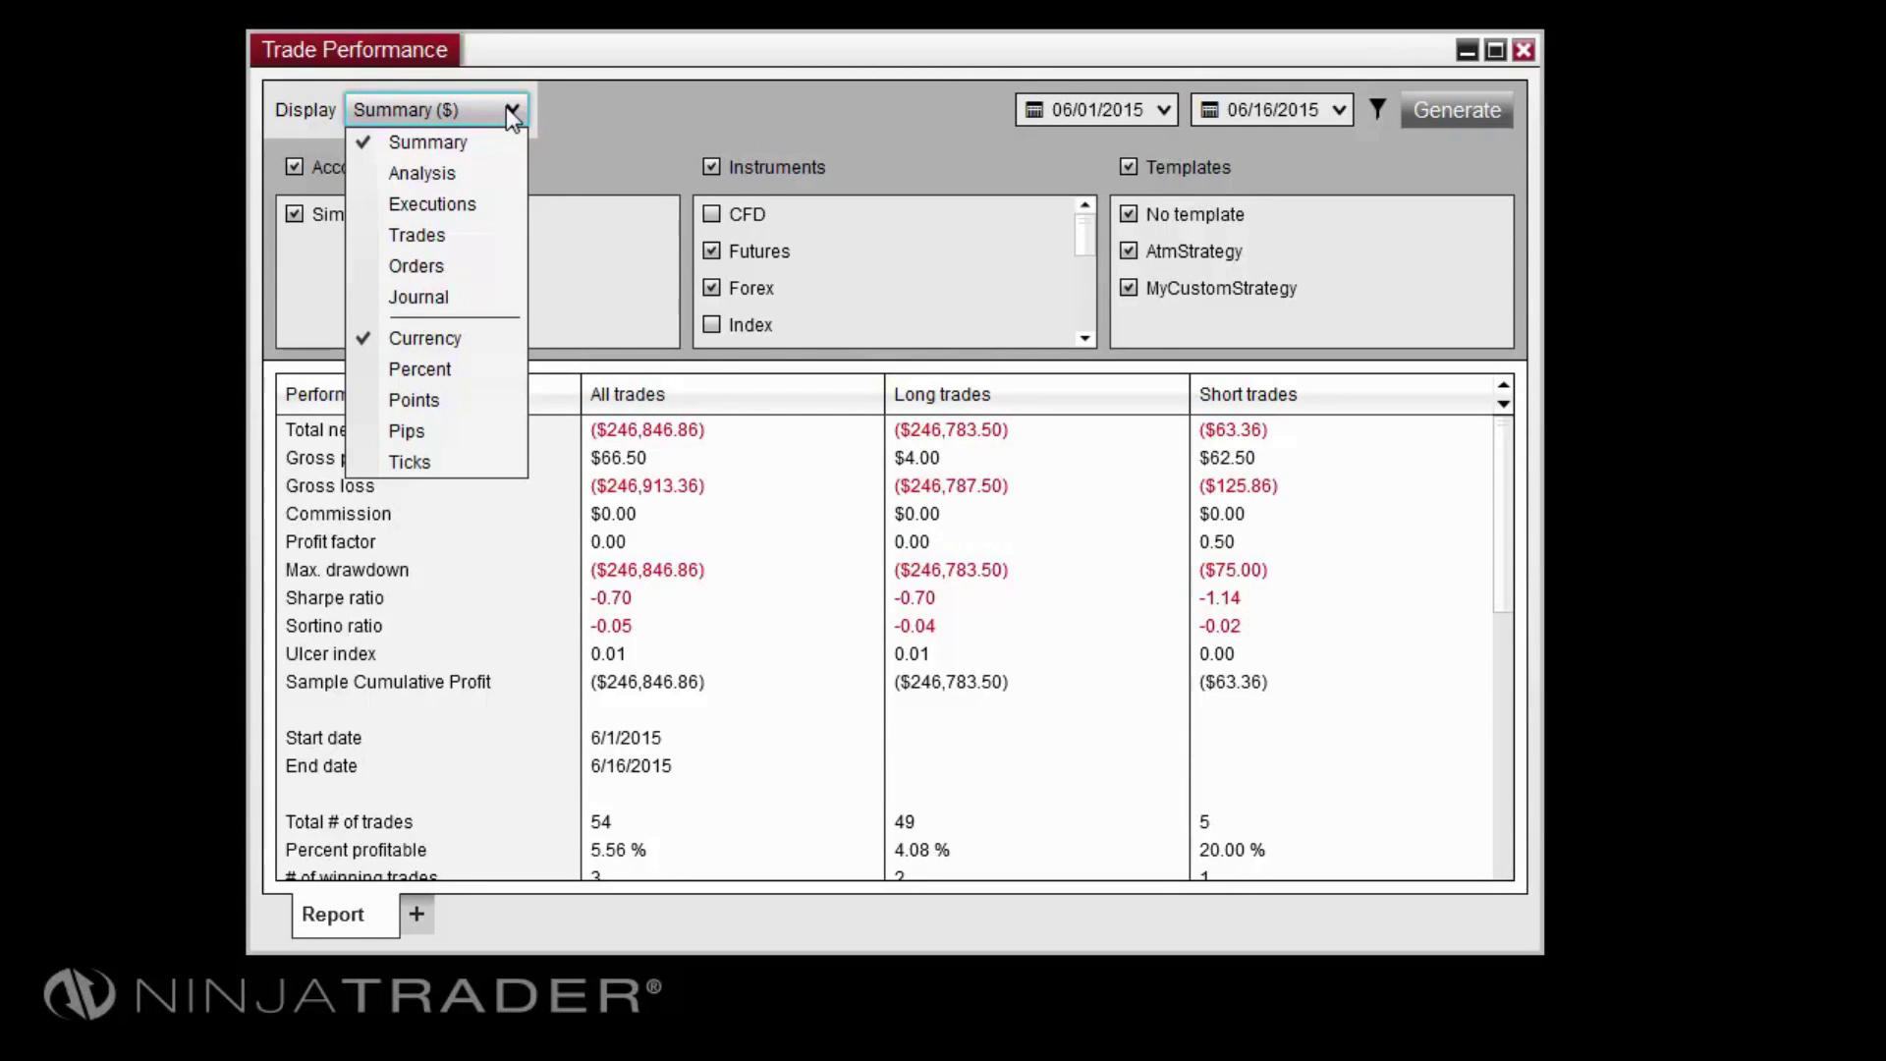
click(501, 138)
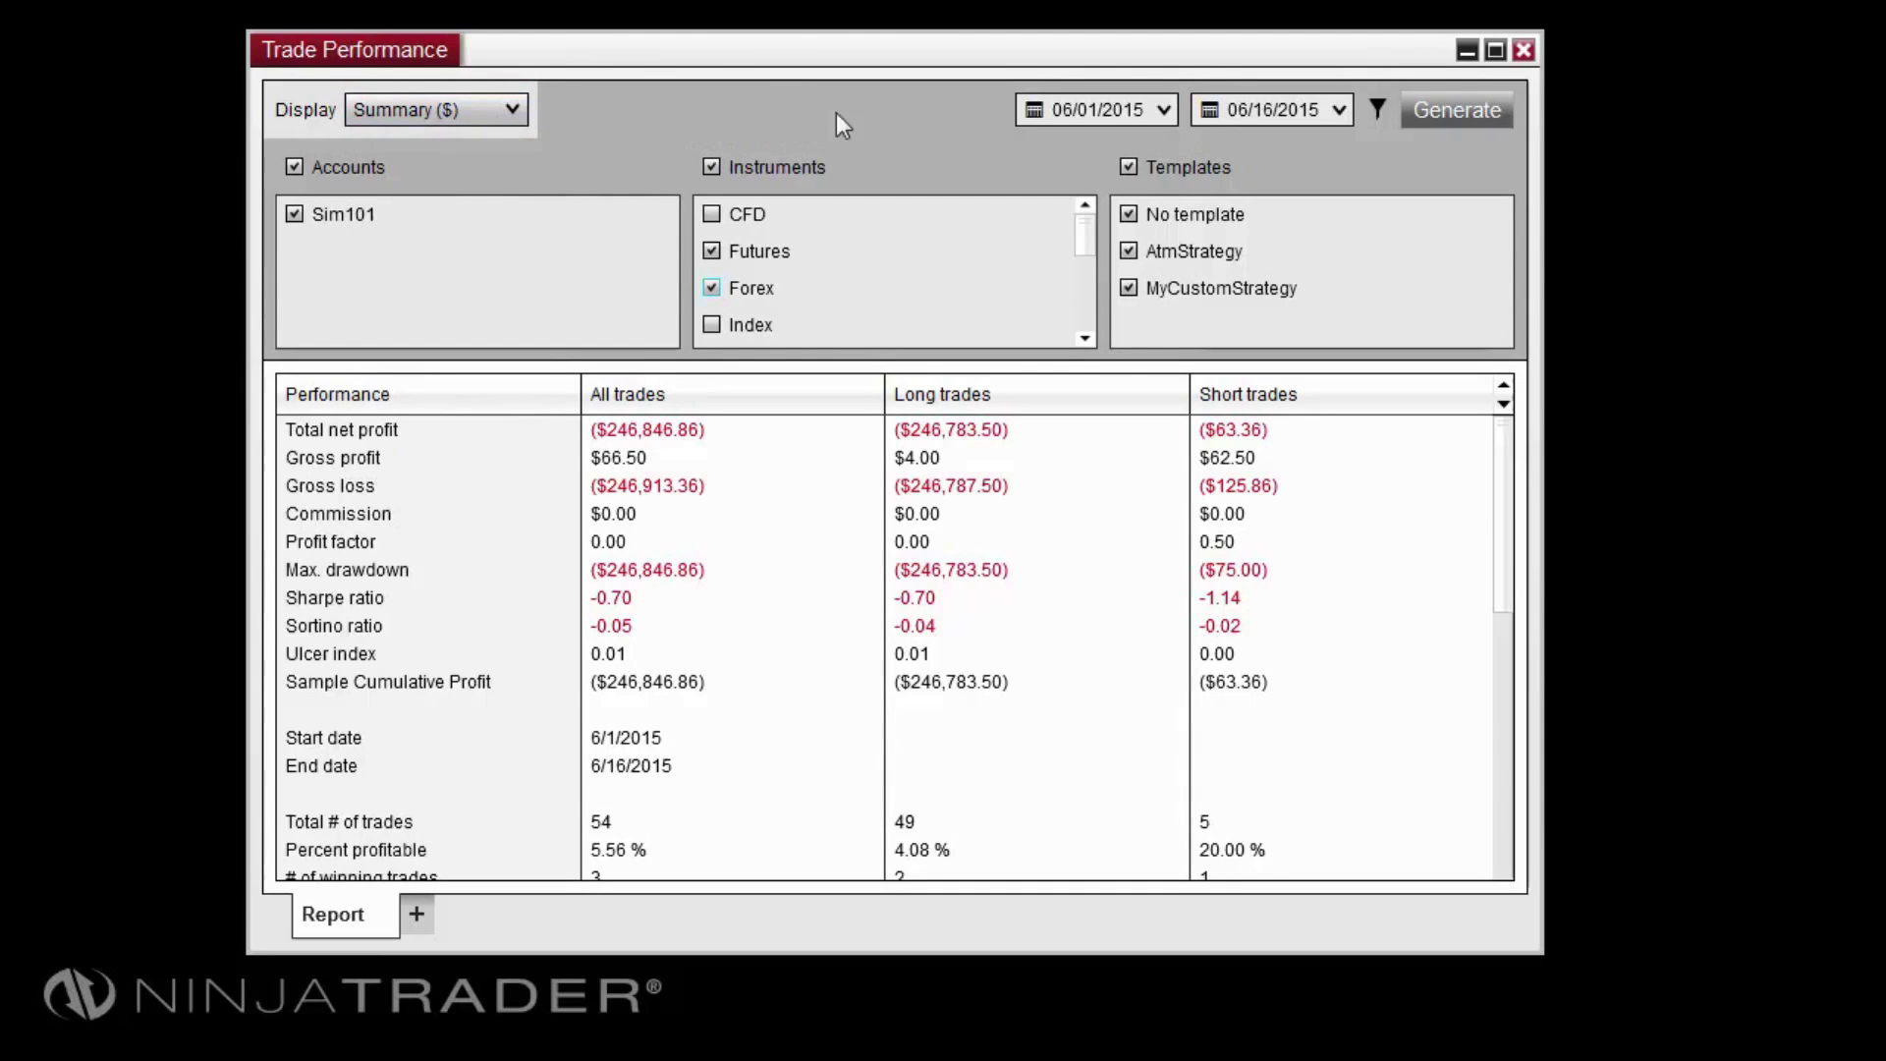
click(1380, 109)
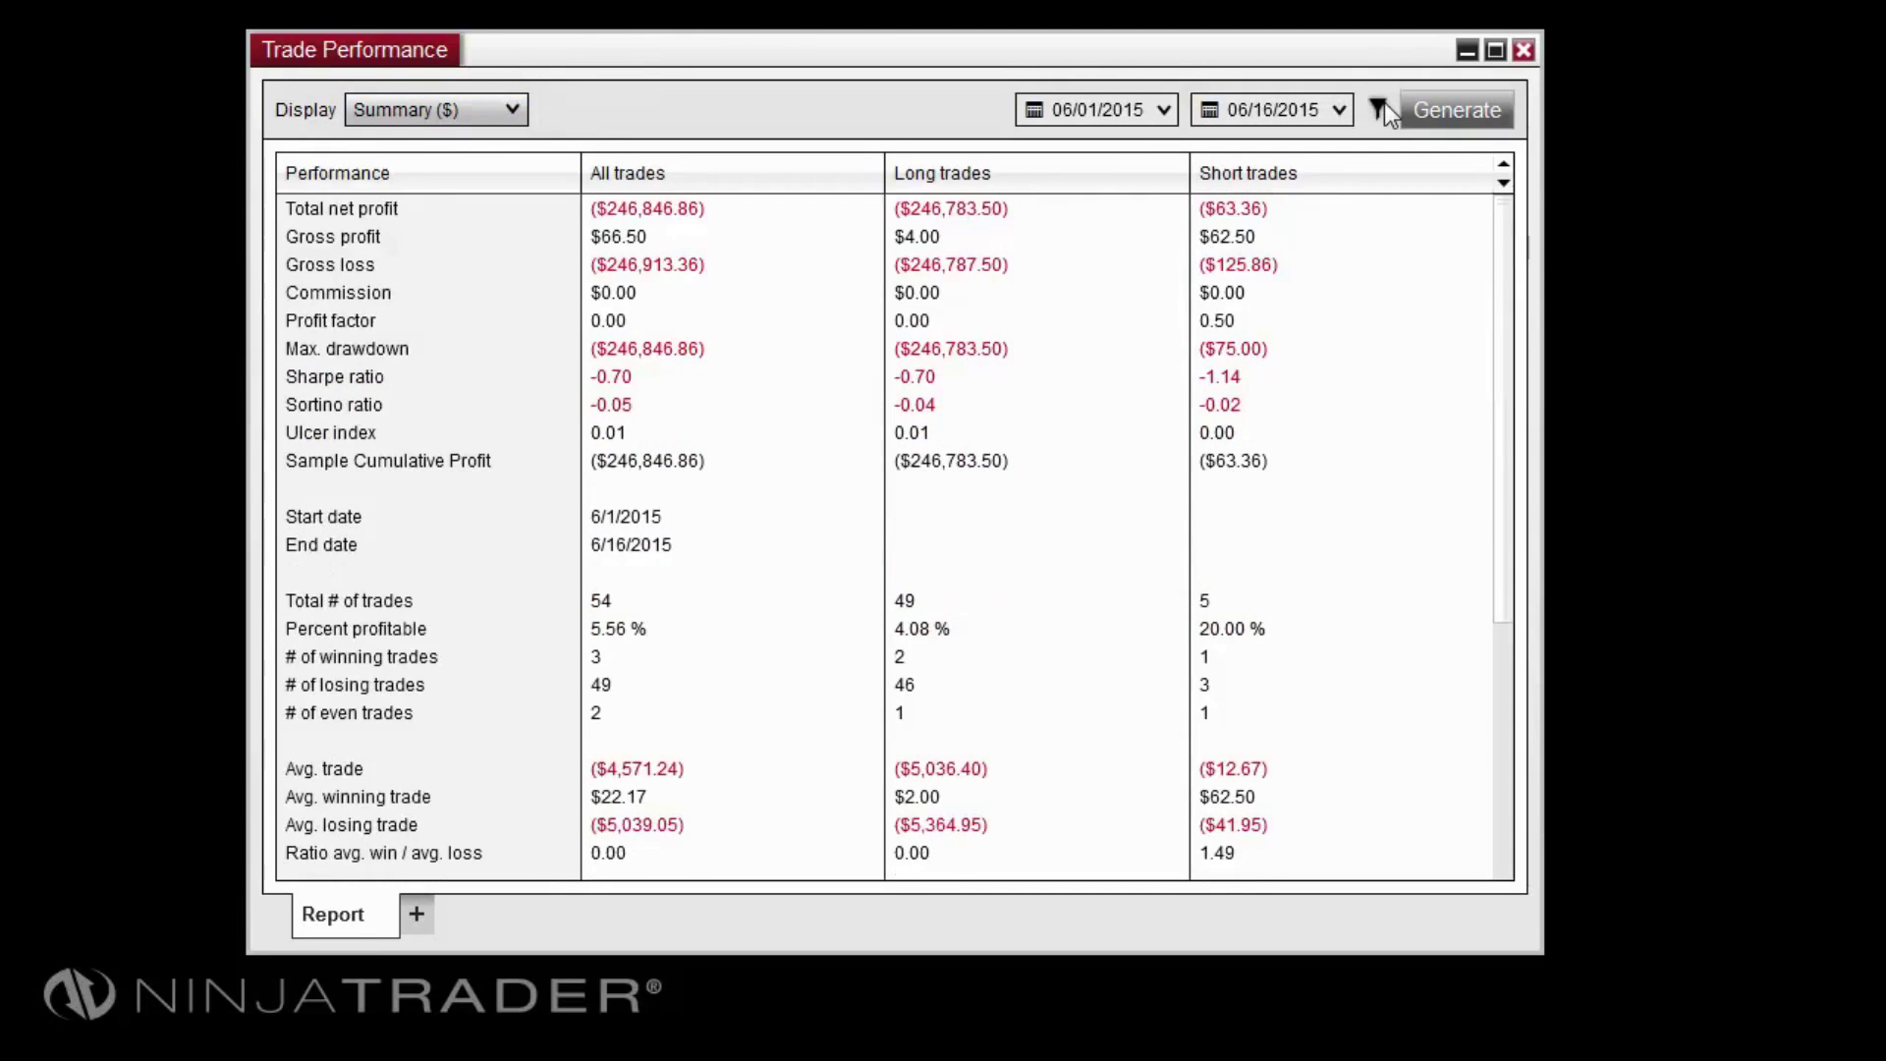
Switch the report to the Executions view and delete the third EURUSD buy execution
click(516, 104)
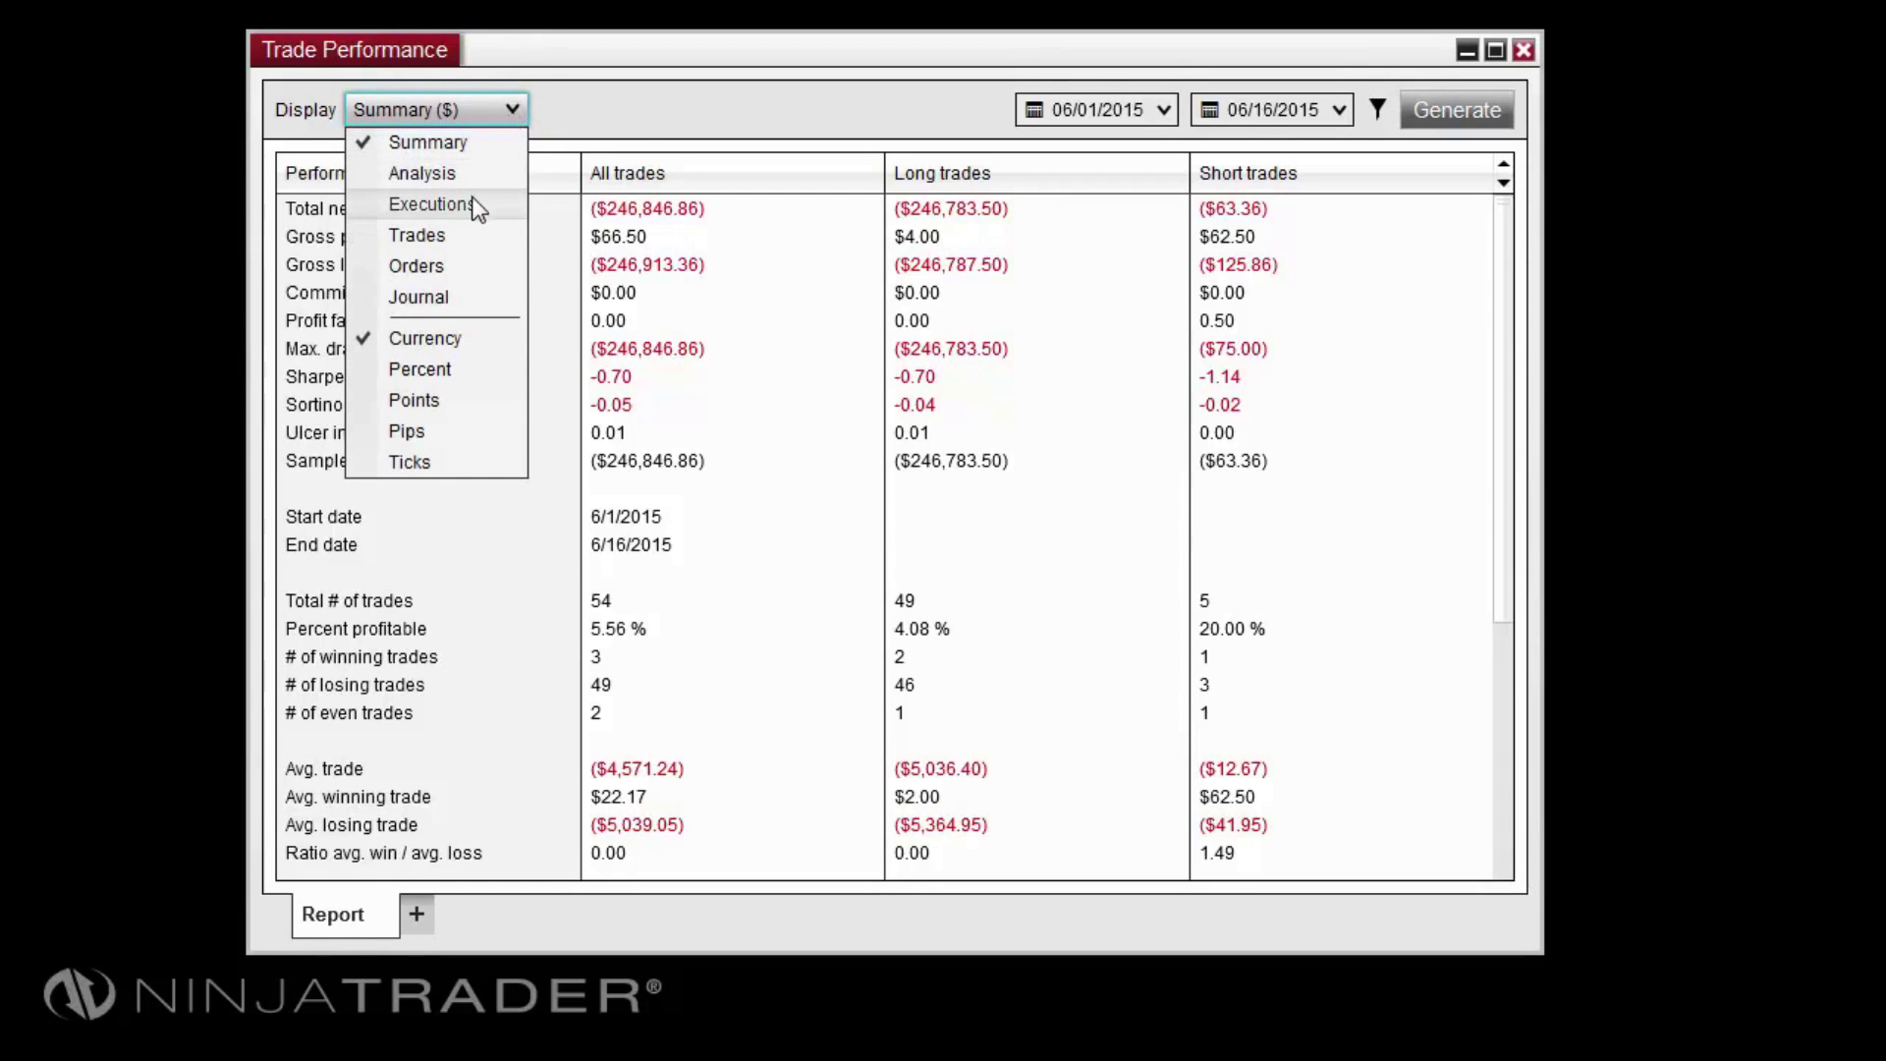
key(Escape)
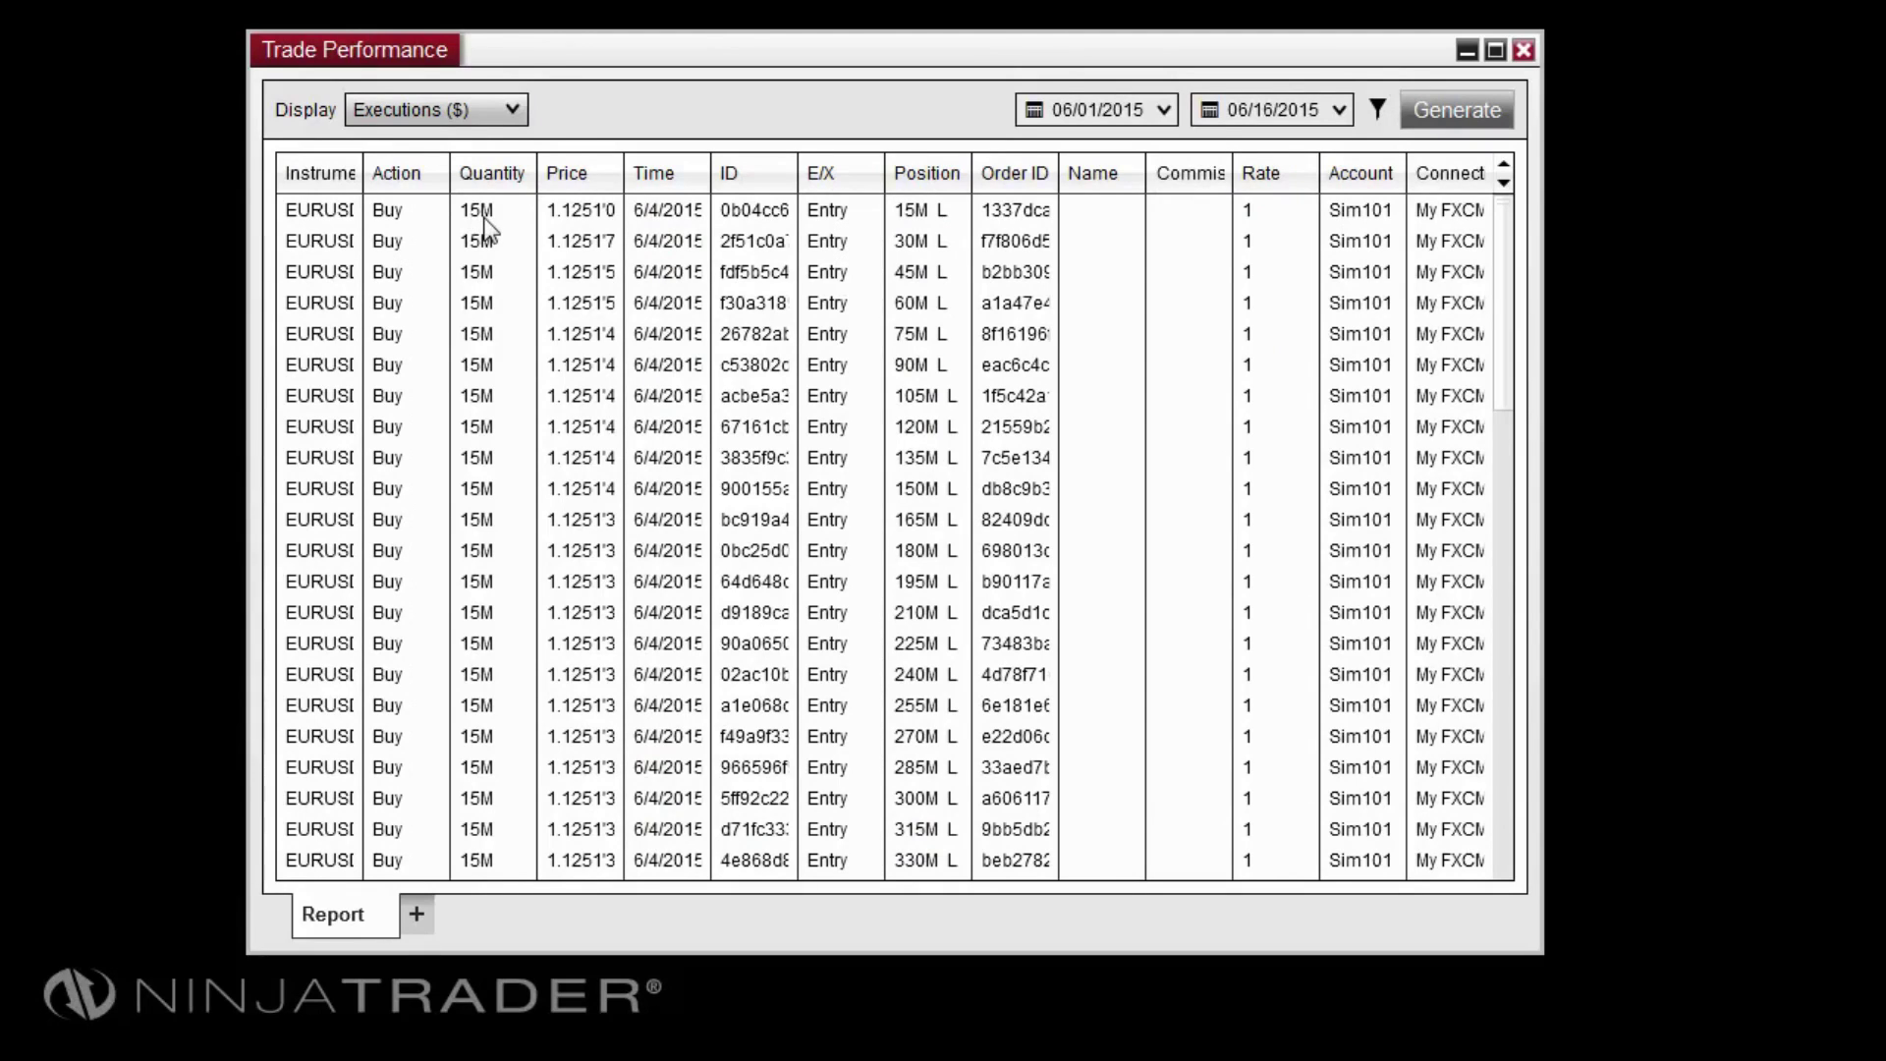
right_click(571, 280)
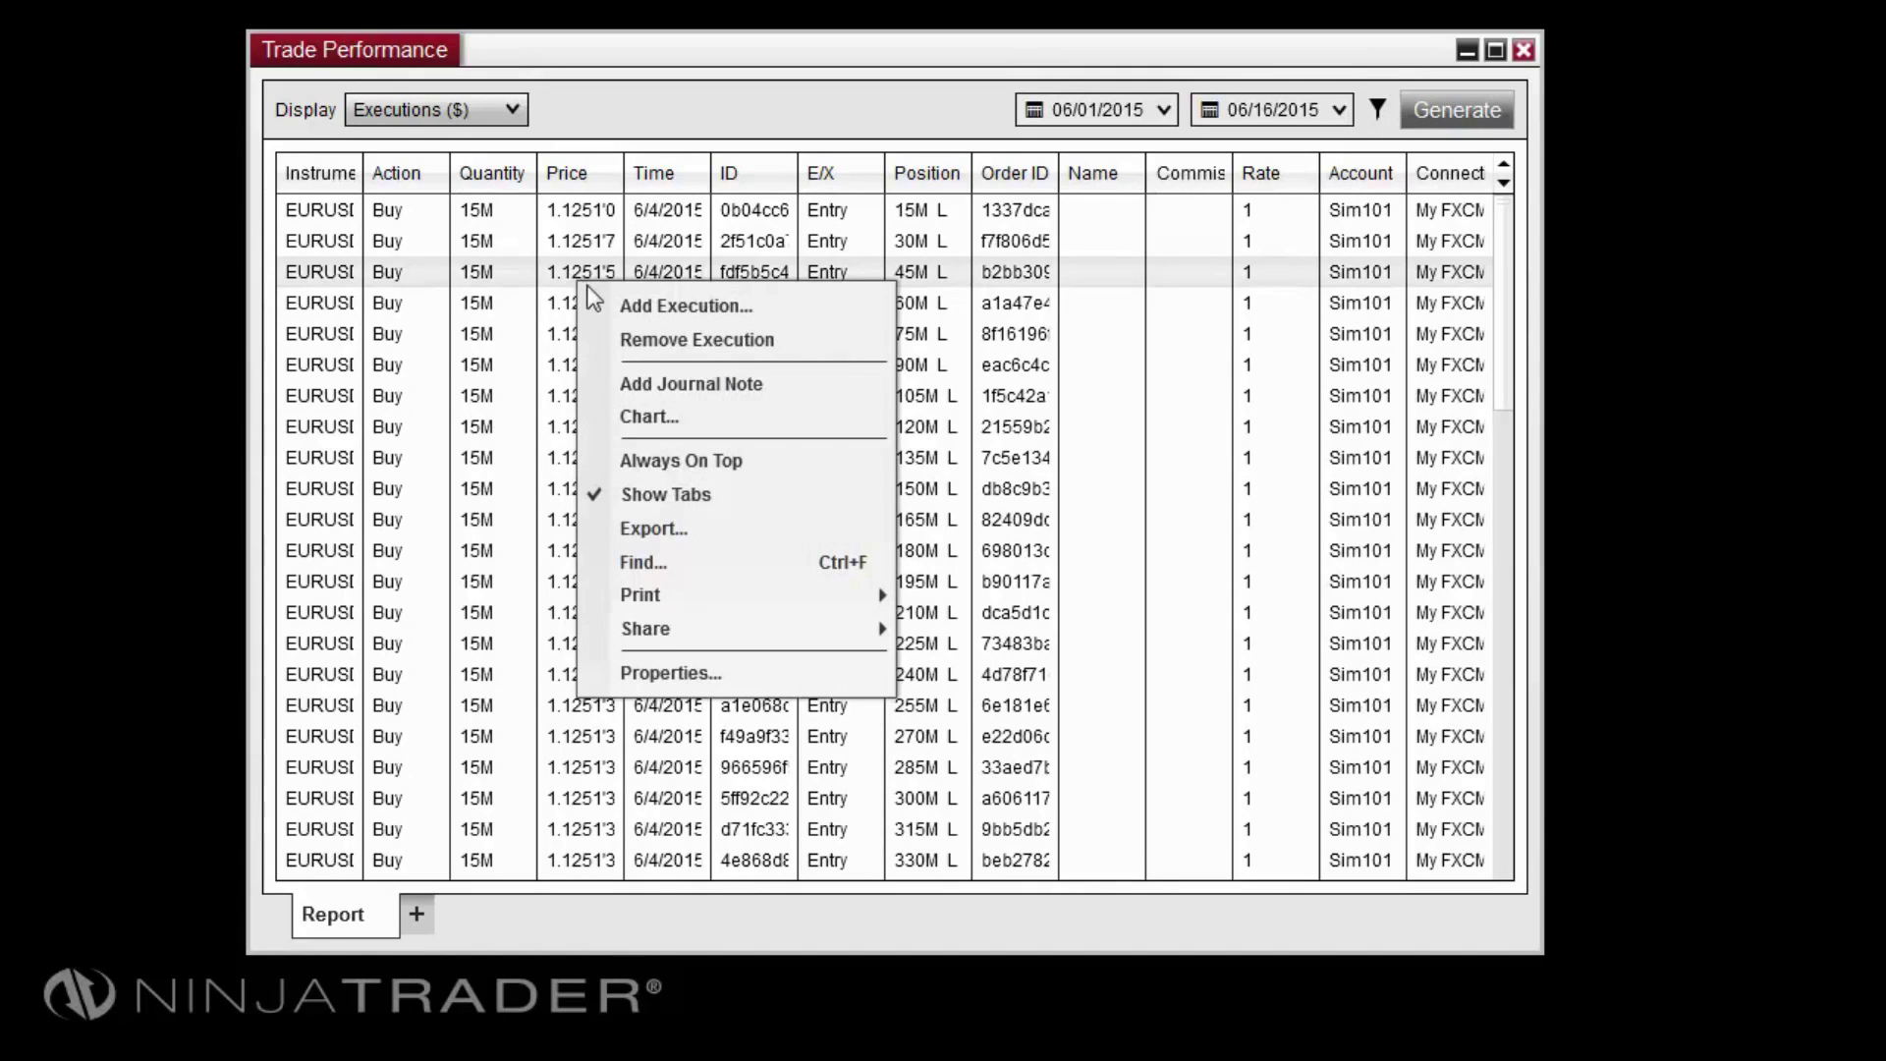
click(605, 342)
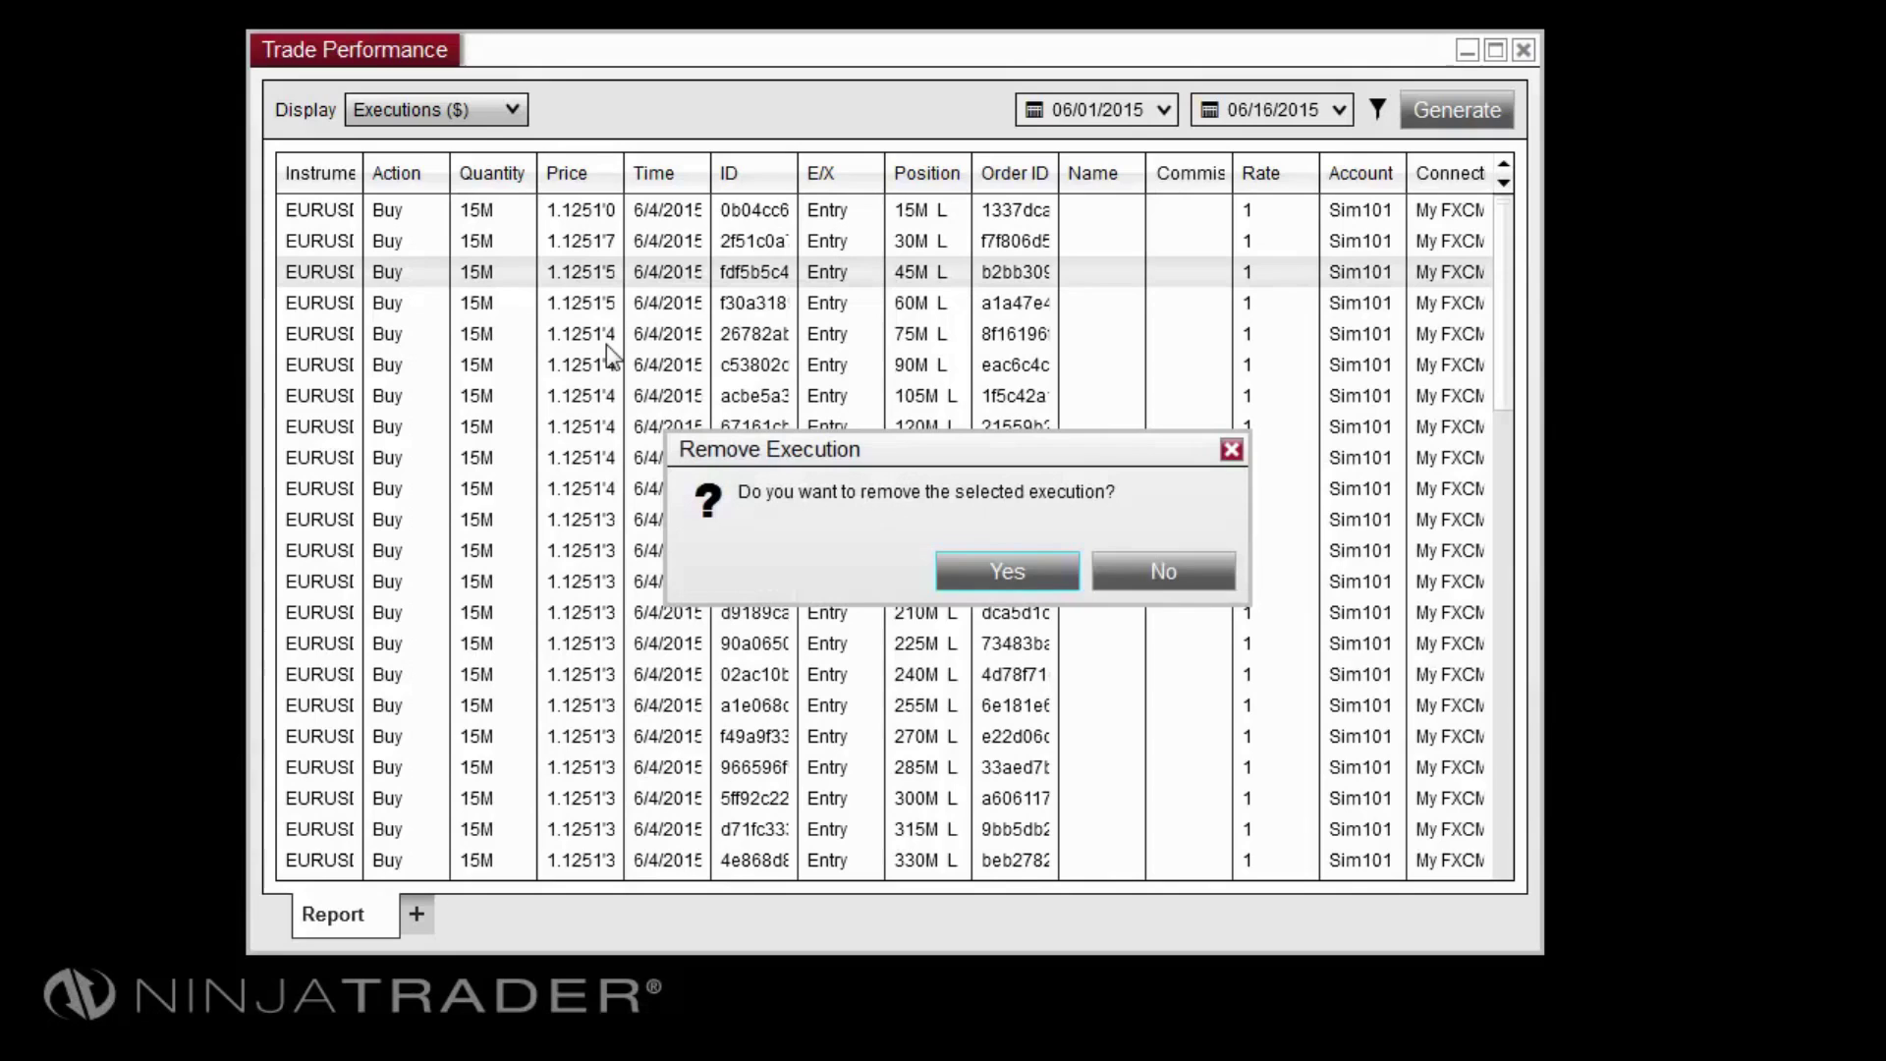
click(967, 565)
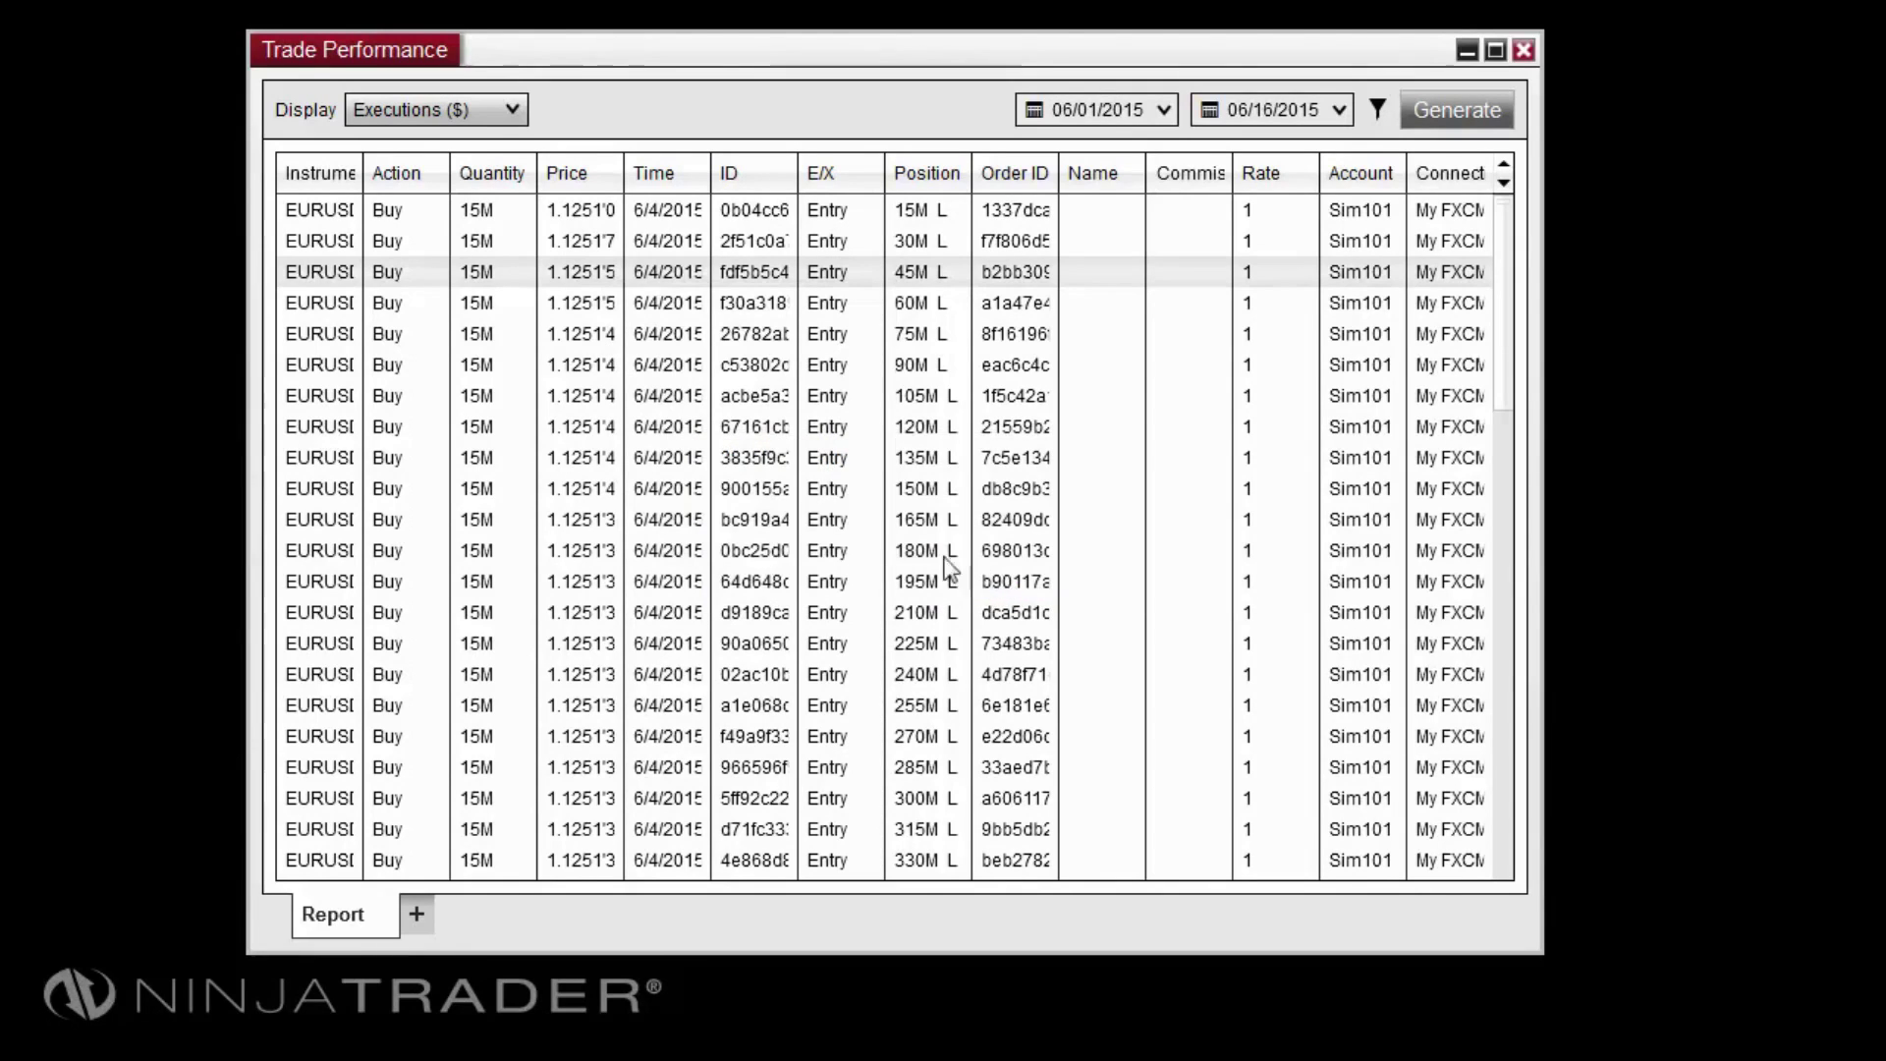
Add a manual EURUSD execution on account Sim101 at price 100
right_click(601, 308)
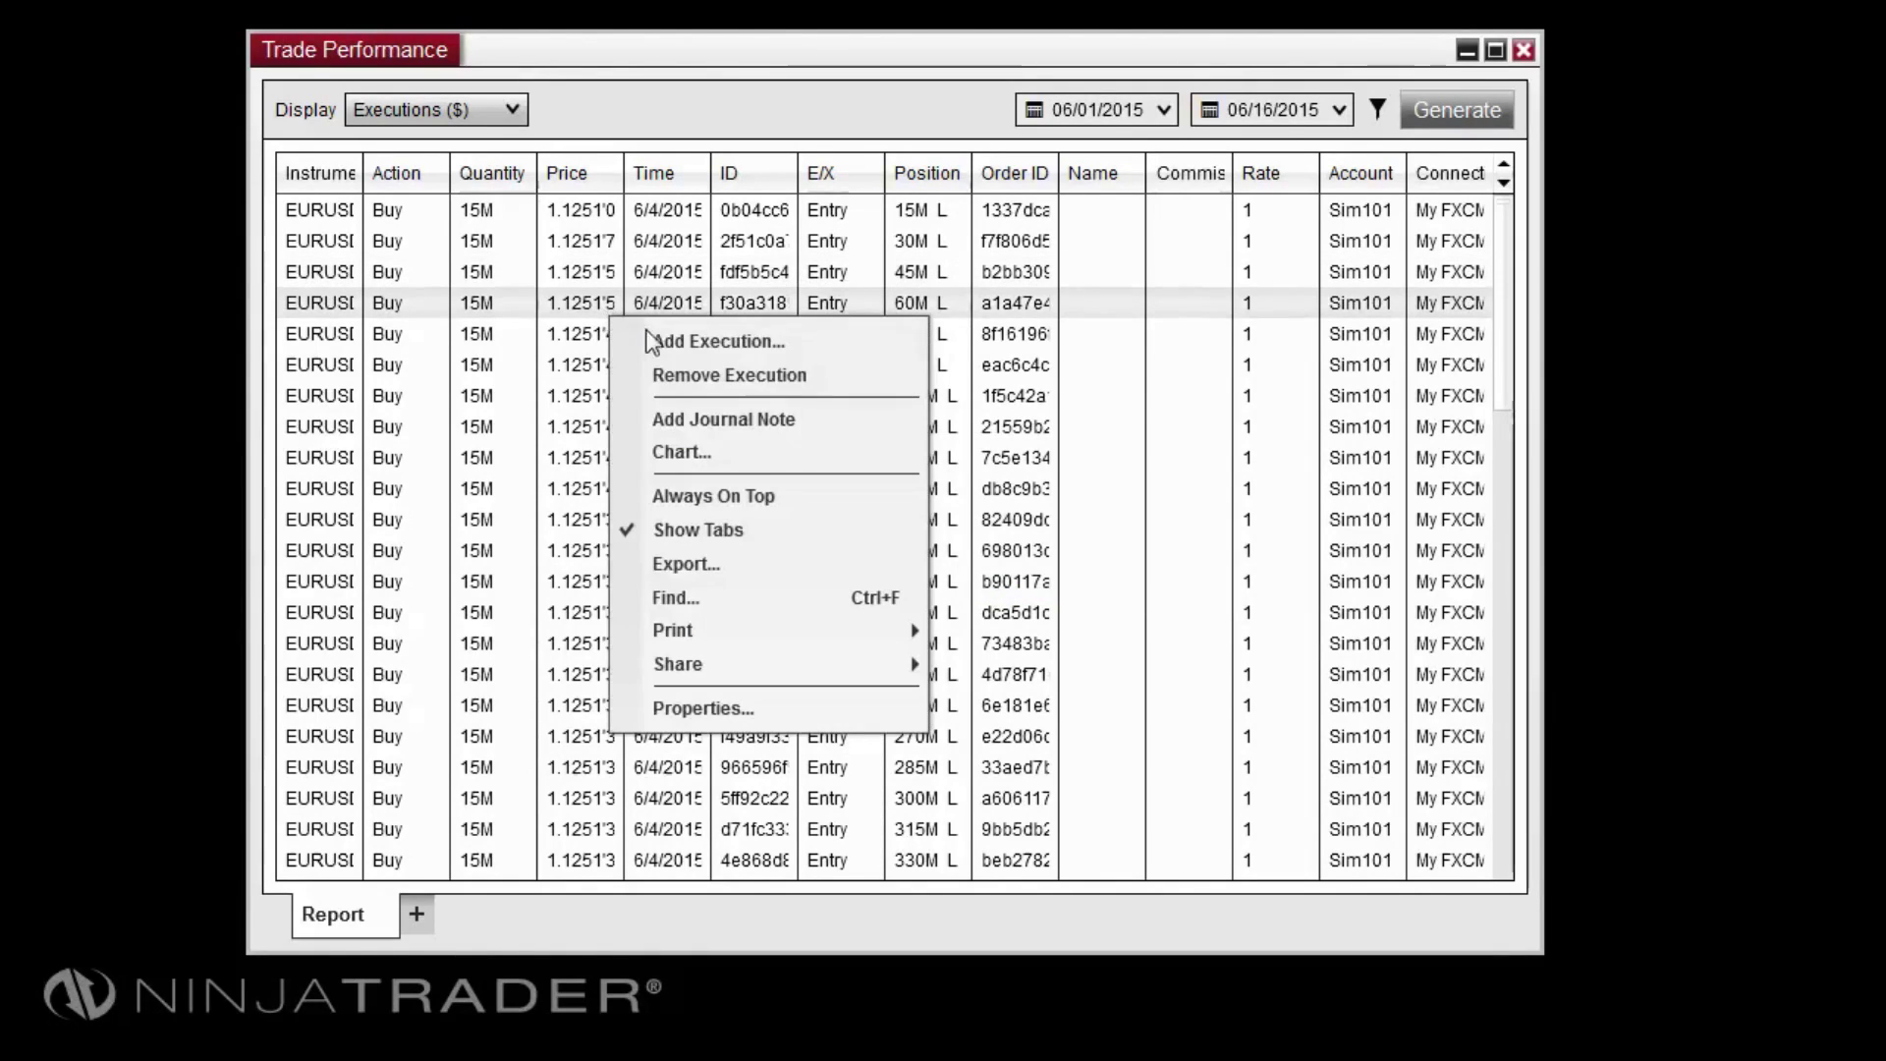
click(661, 343)
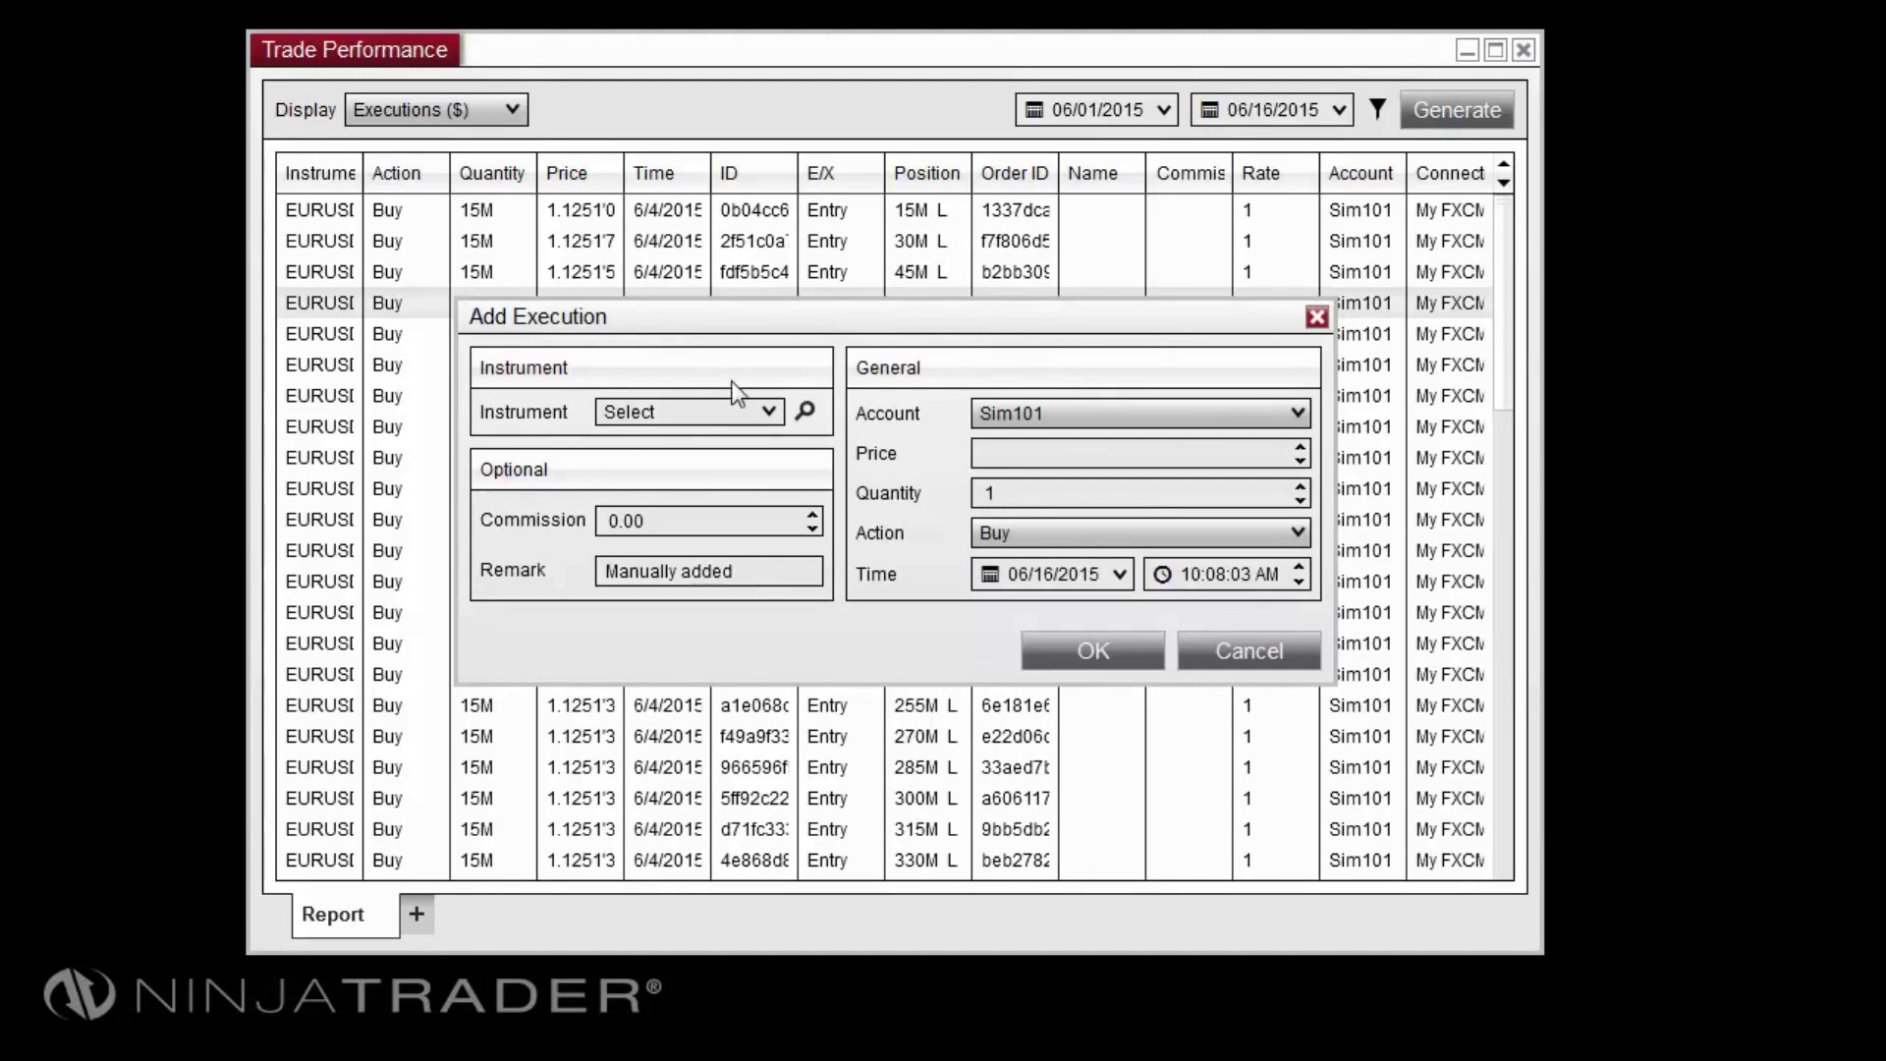
click(768, 410)
click(713, 450)
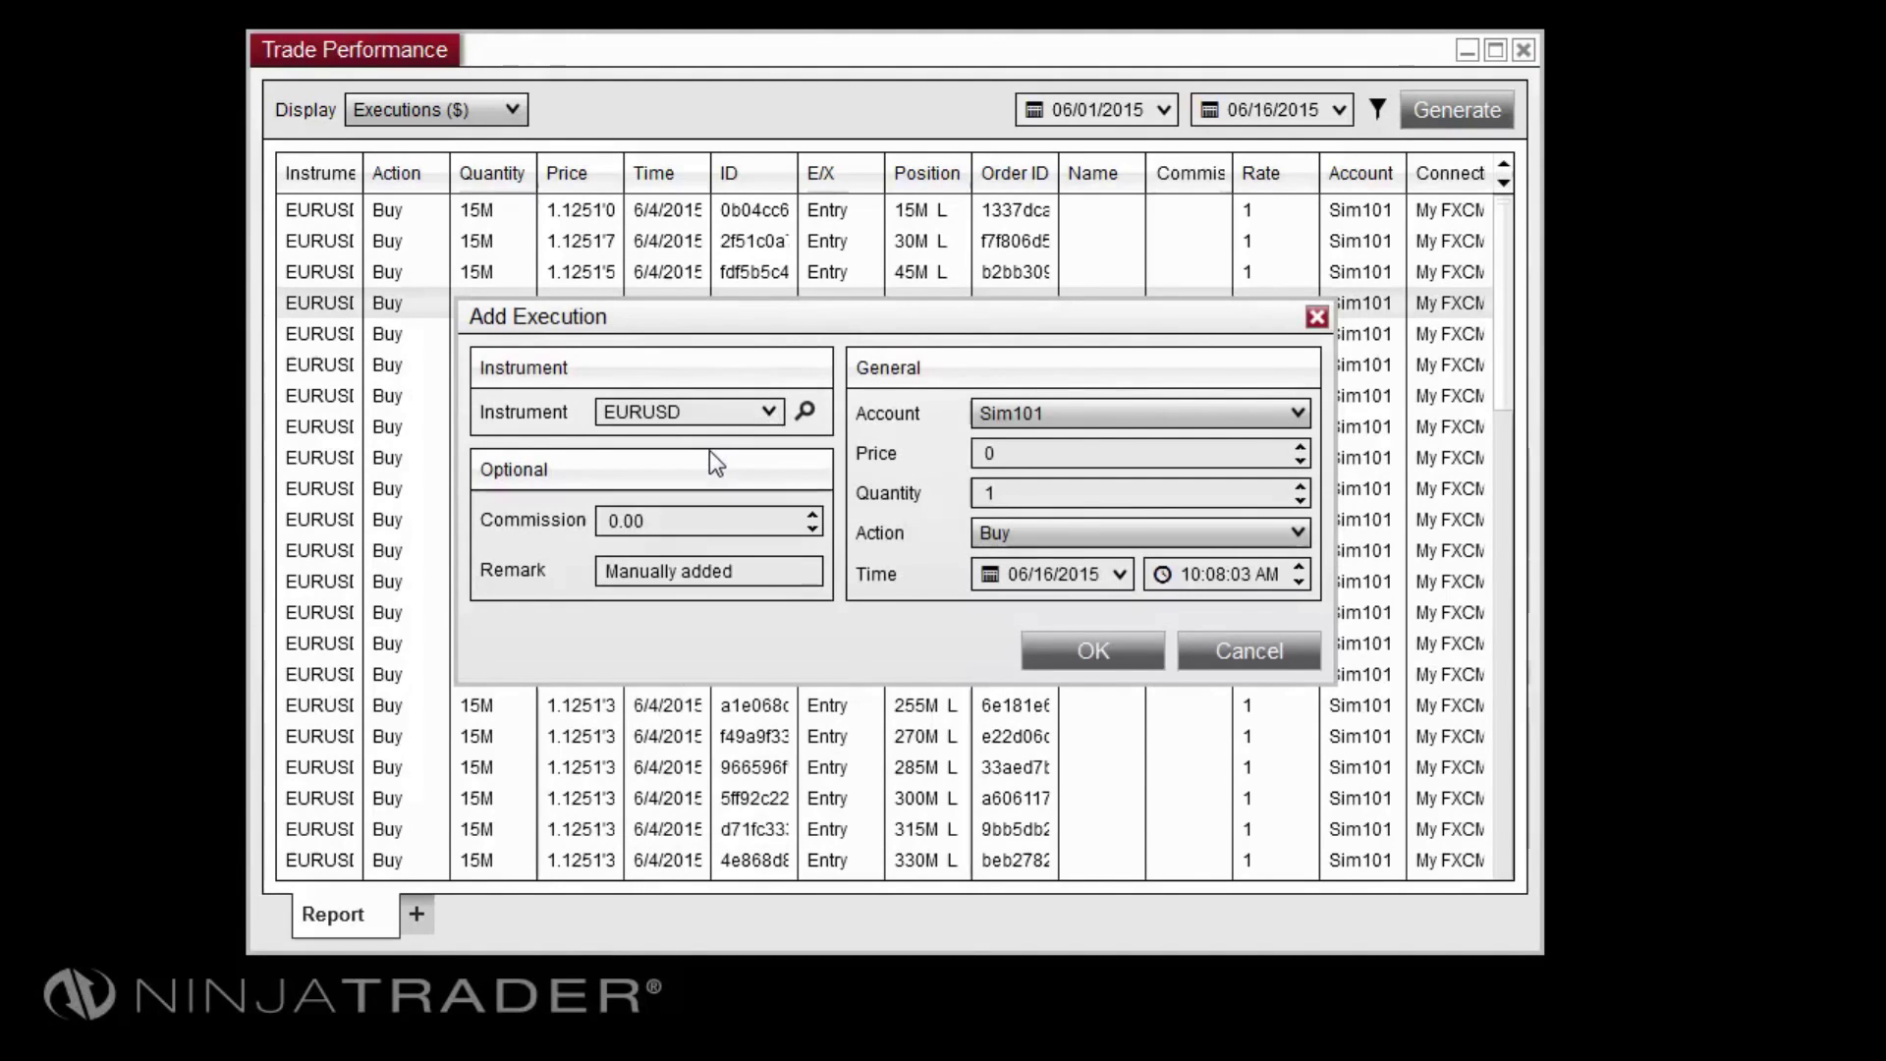
click(1004, 412)
click(1012, 476)
key(Tab)
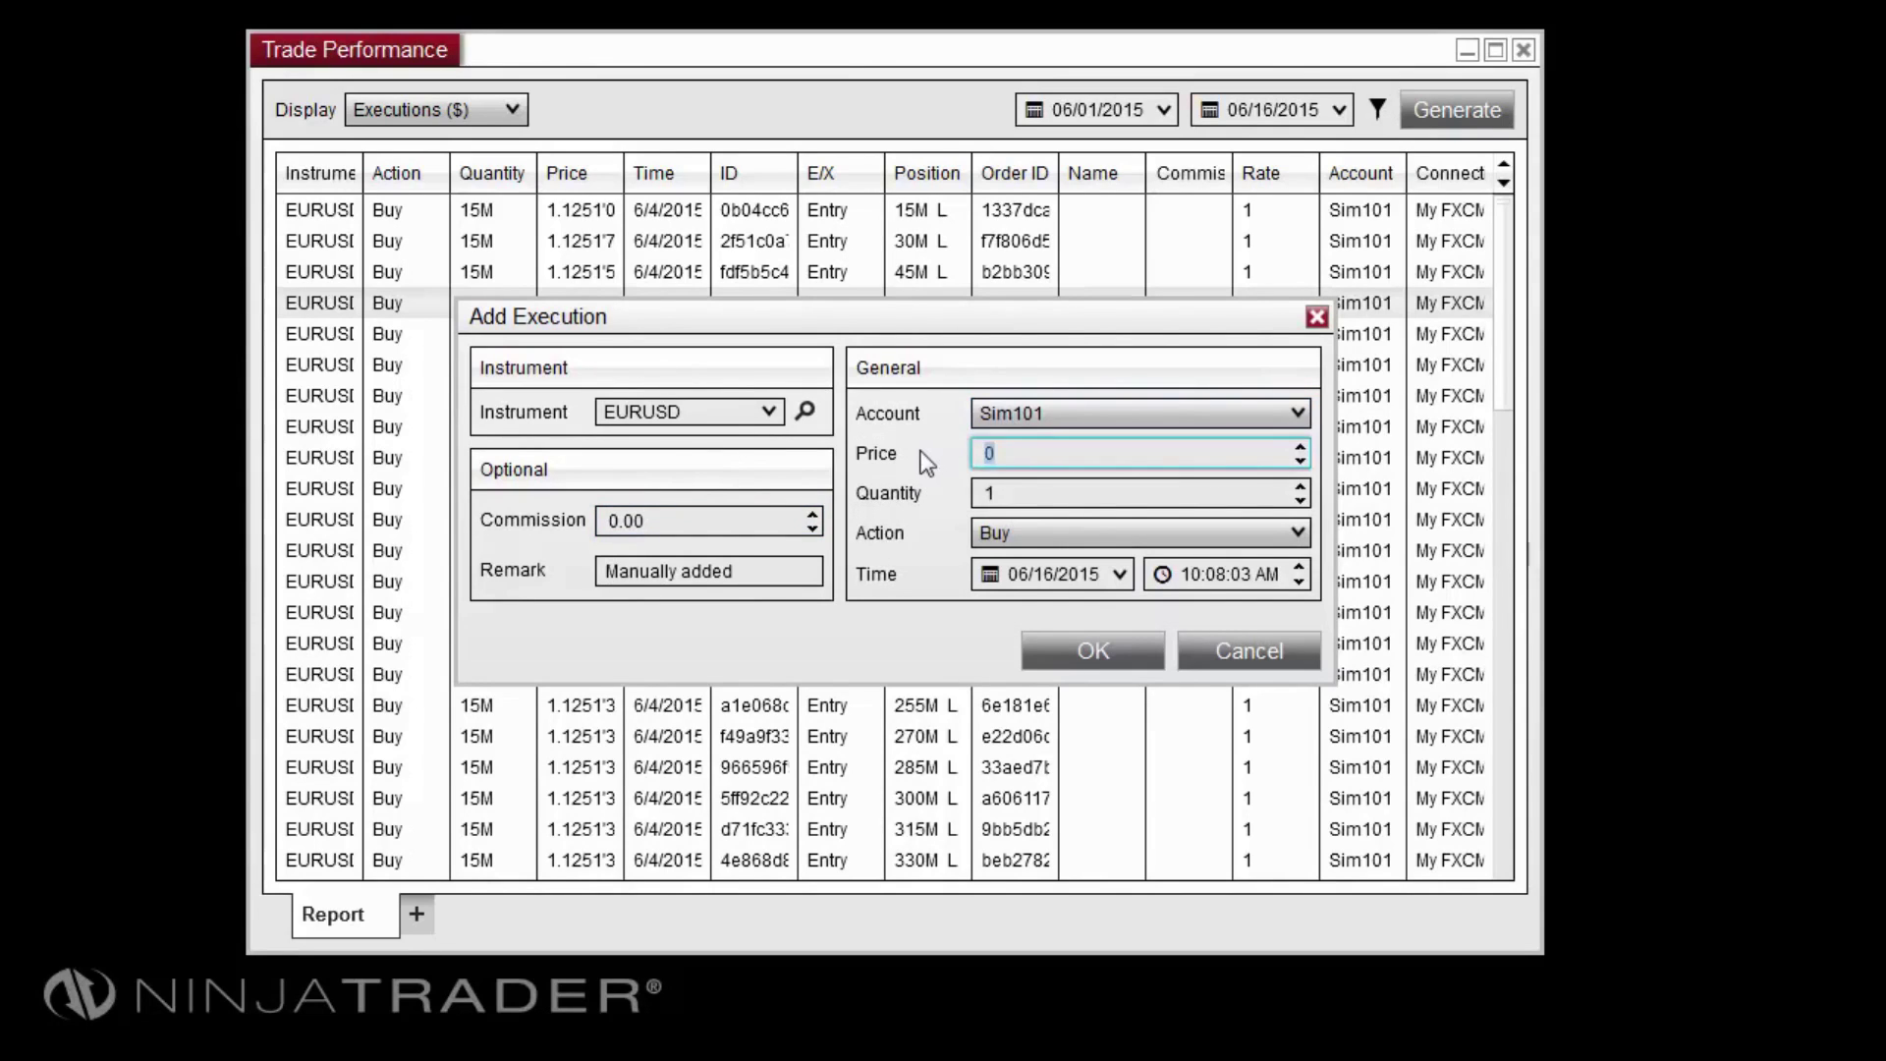
text(100)
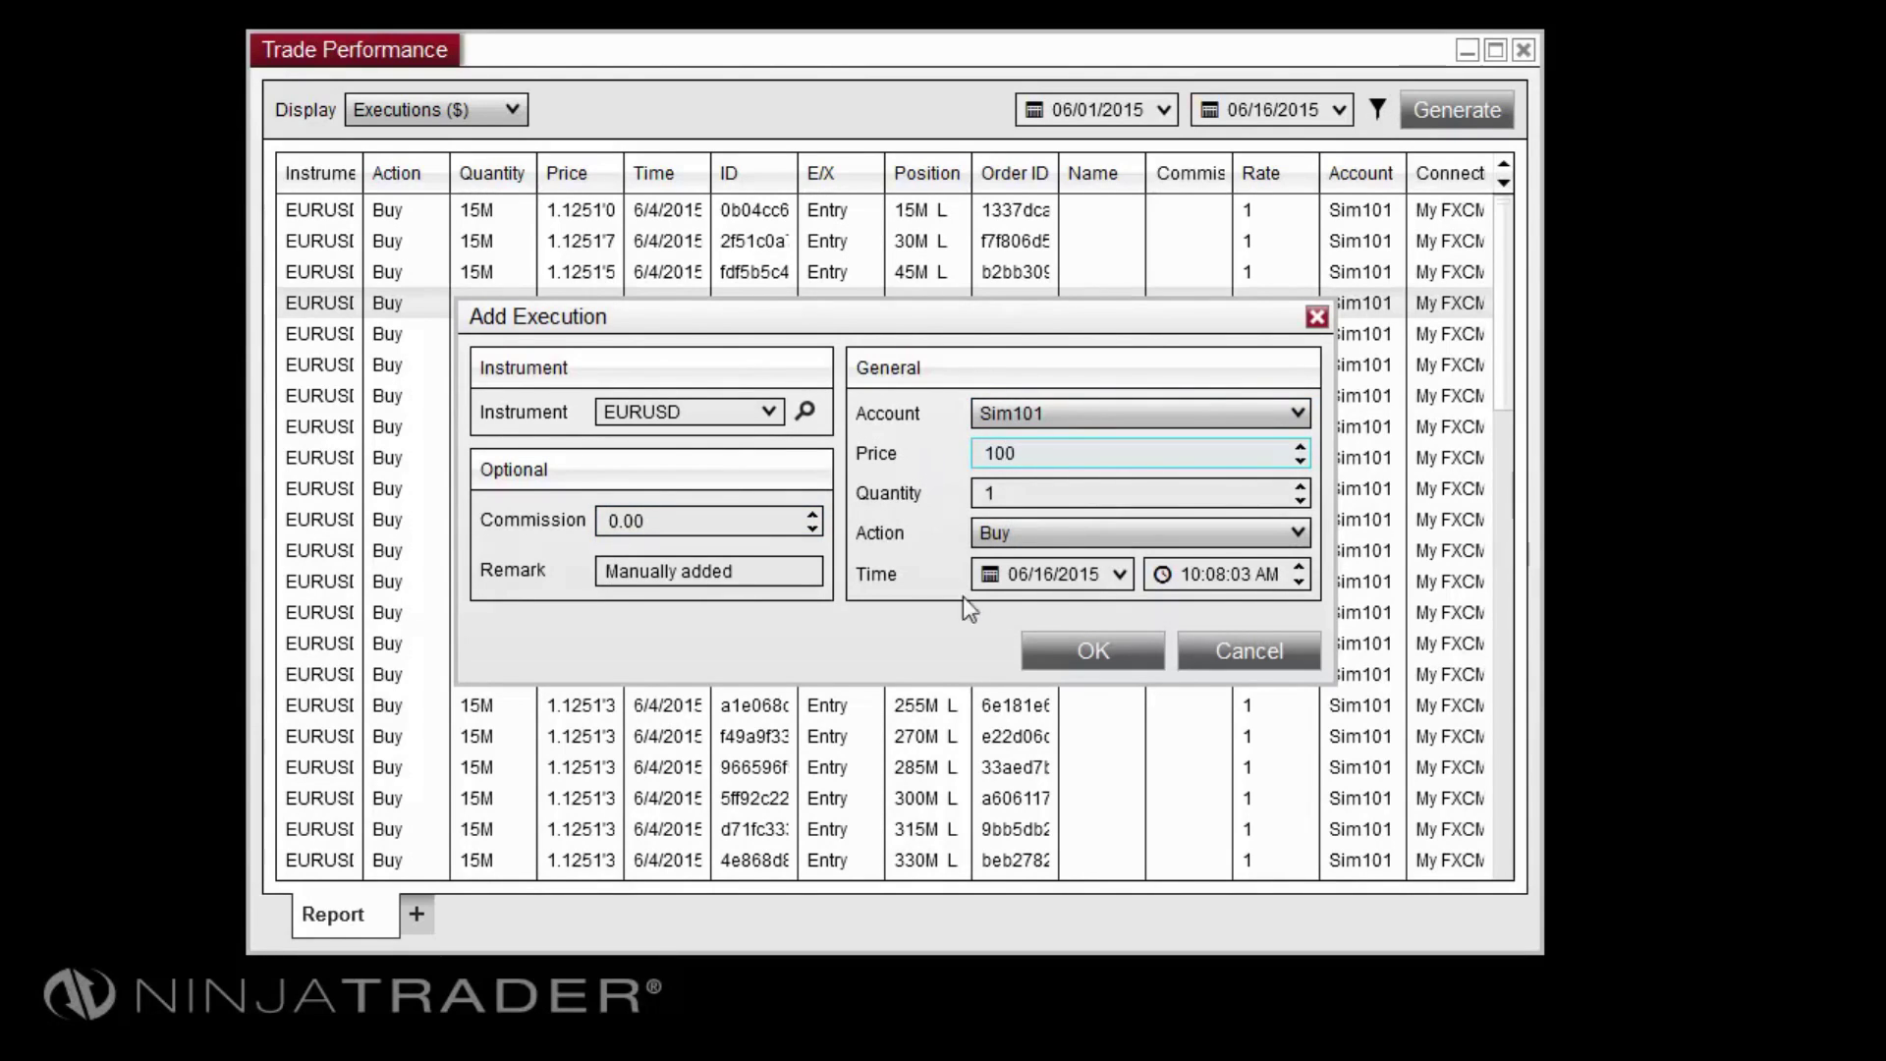
click(1047, 652)
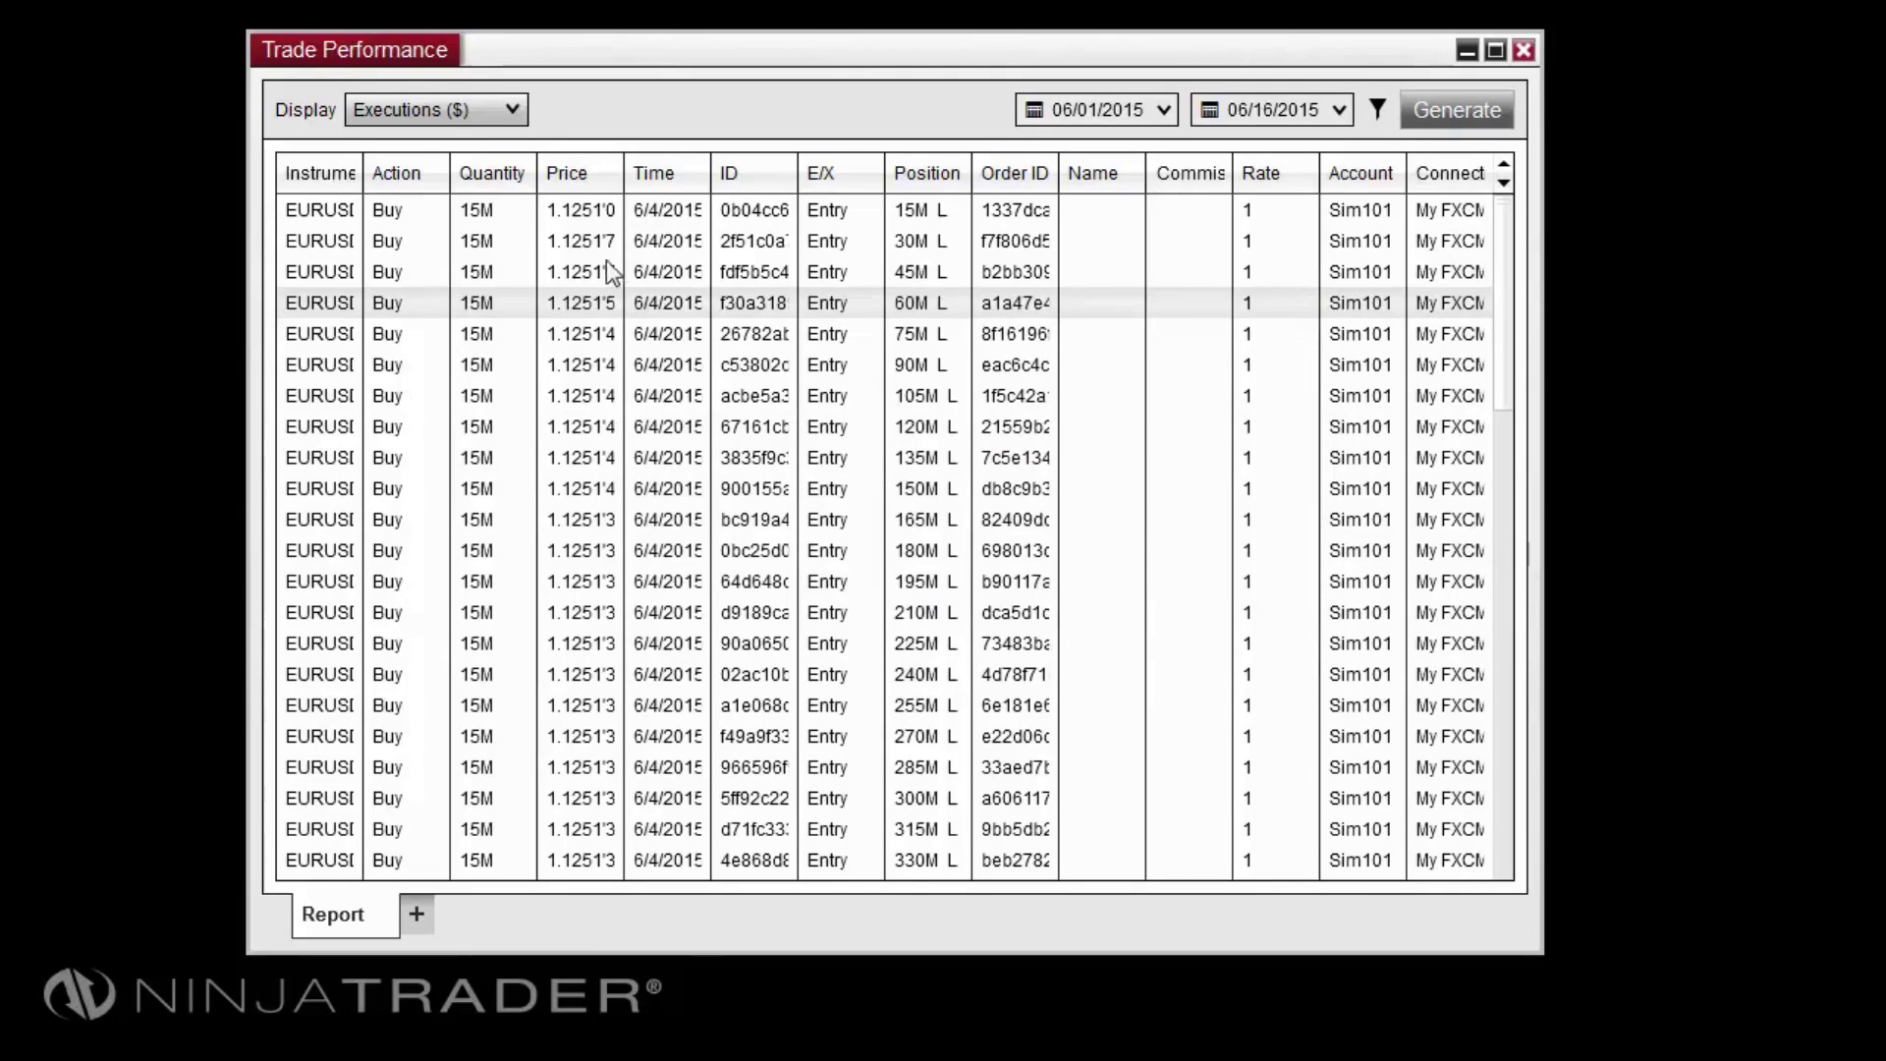
Switch the report view to Trades, then to Orders
click(512, 104)
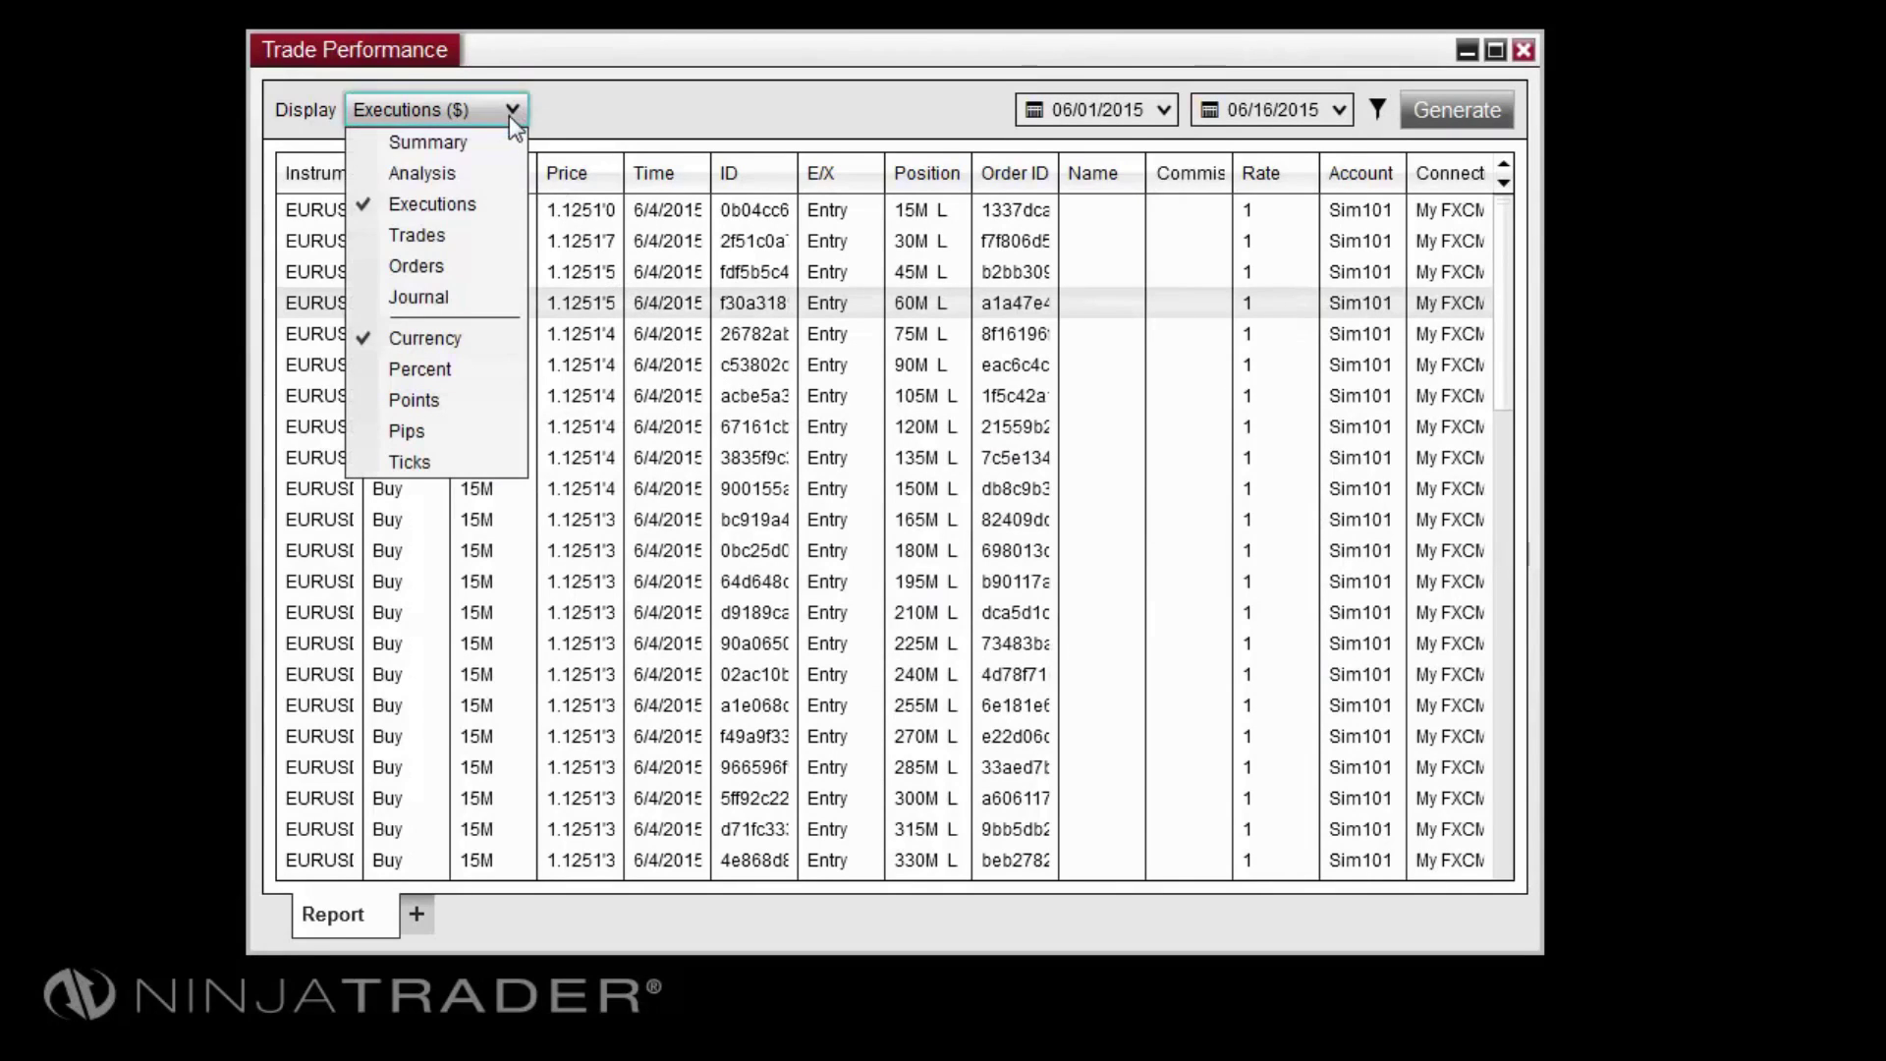
click(484, 240)
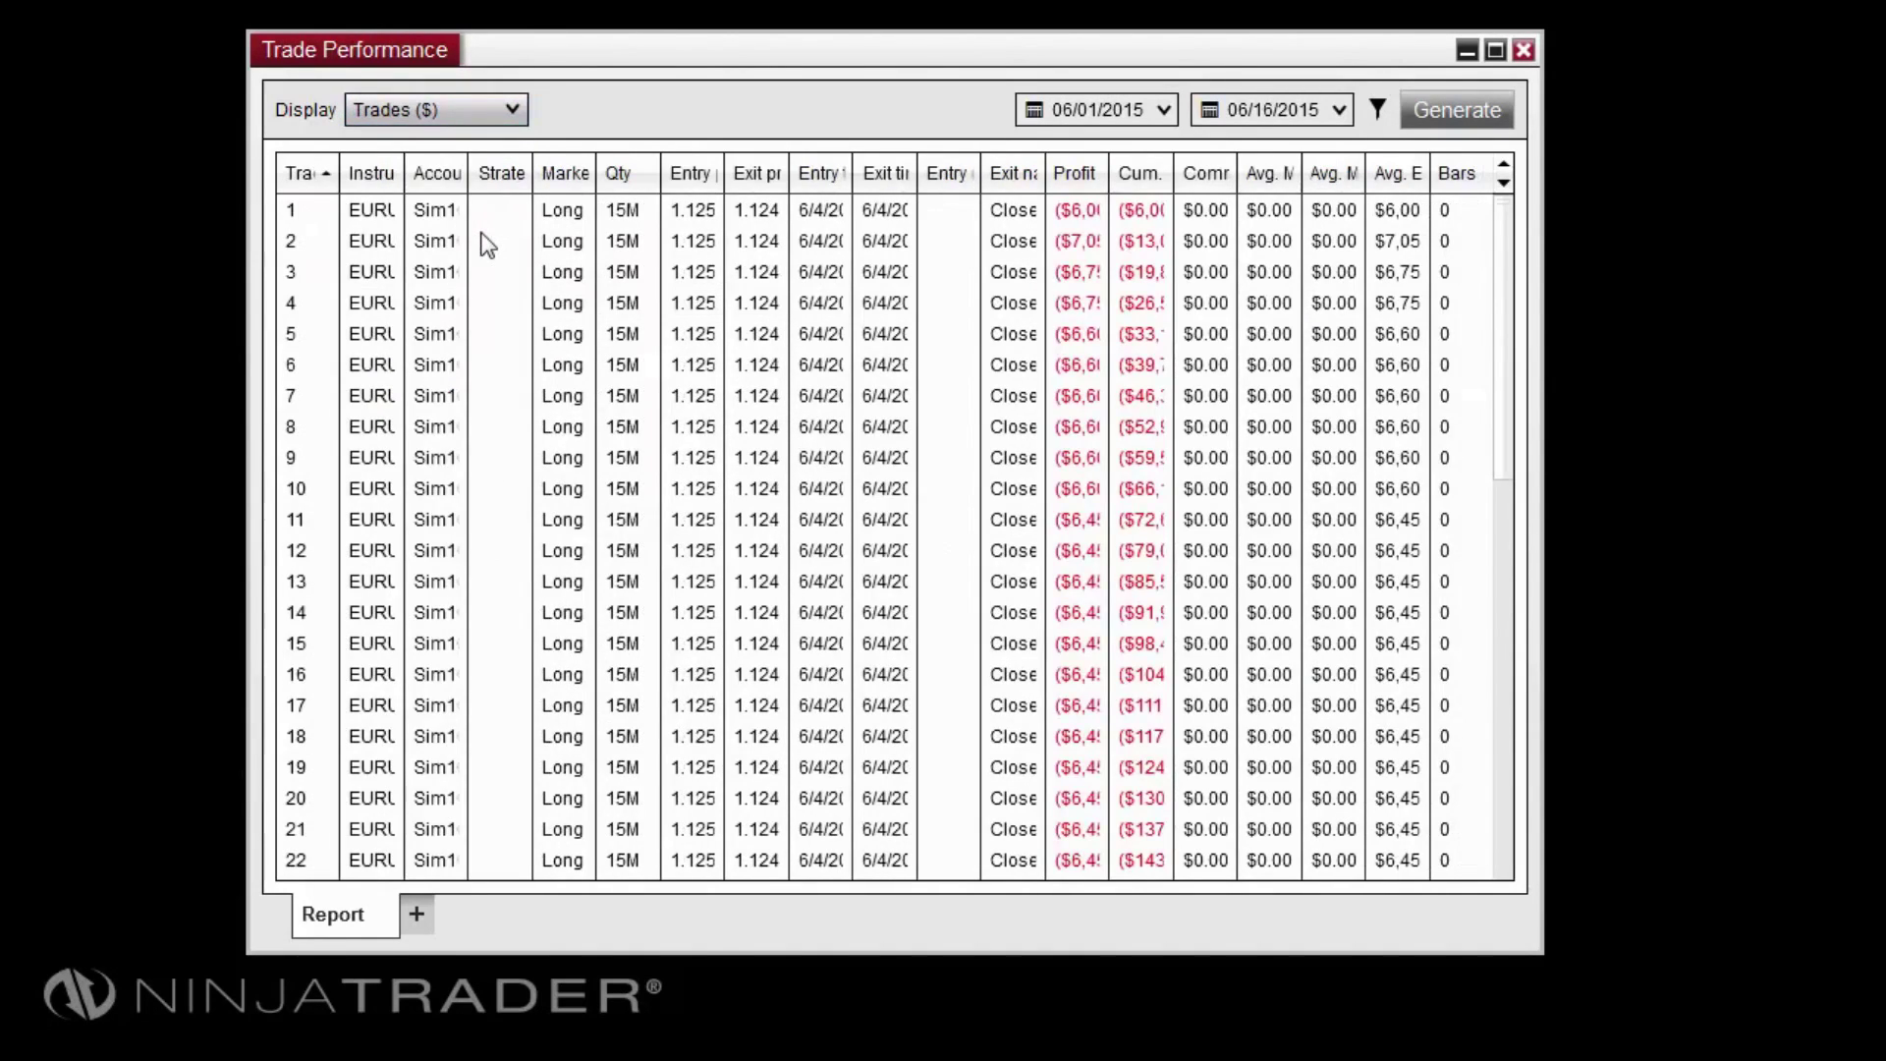
click(480, 120)
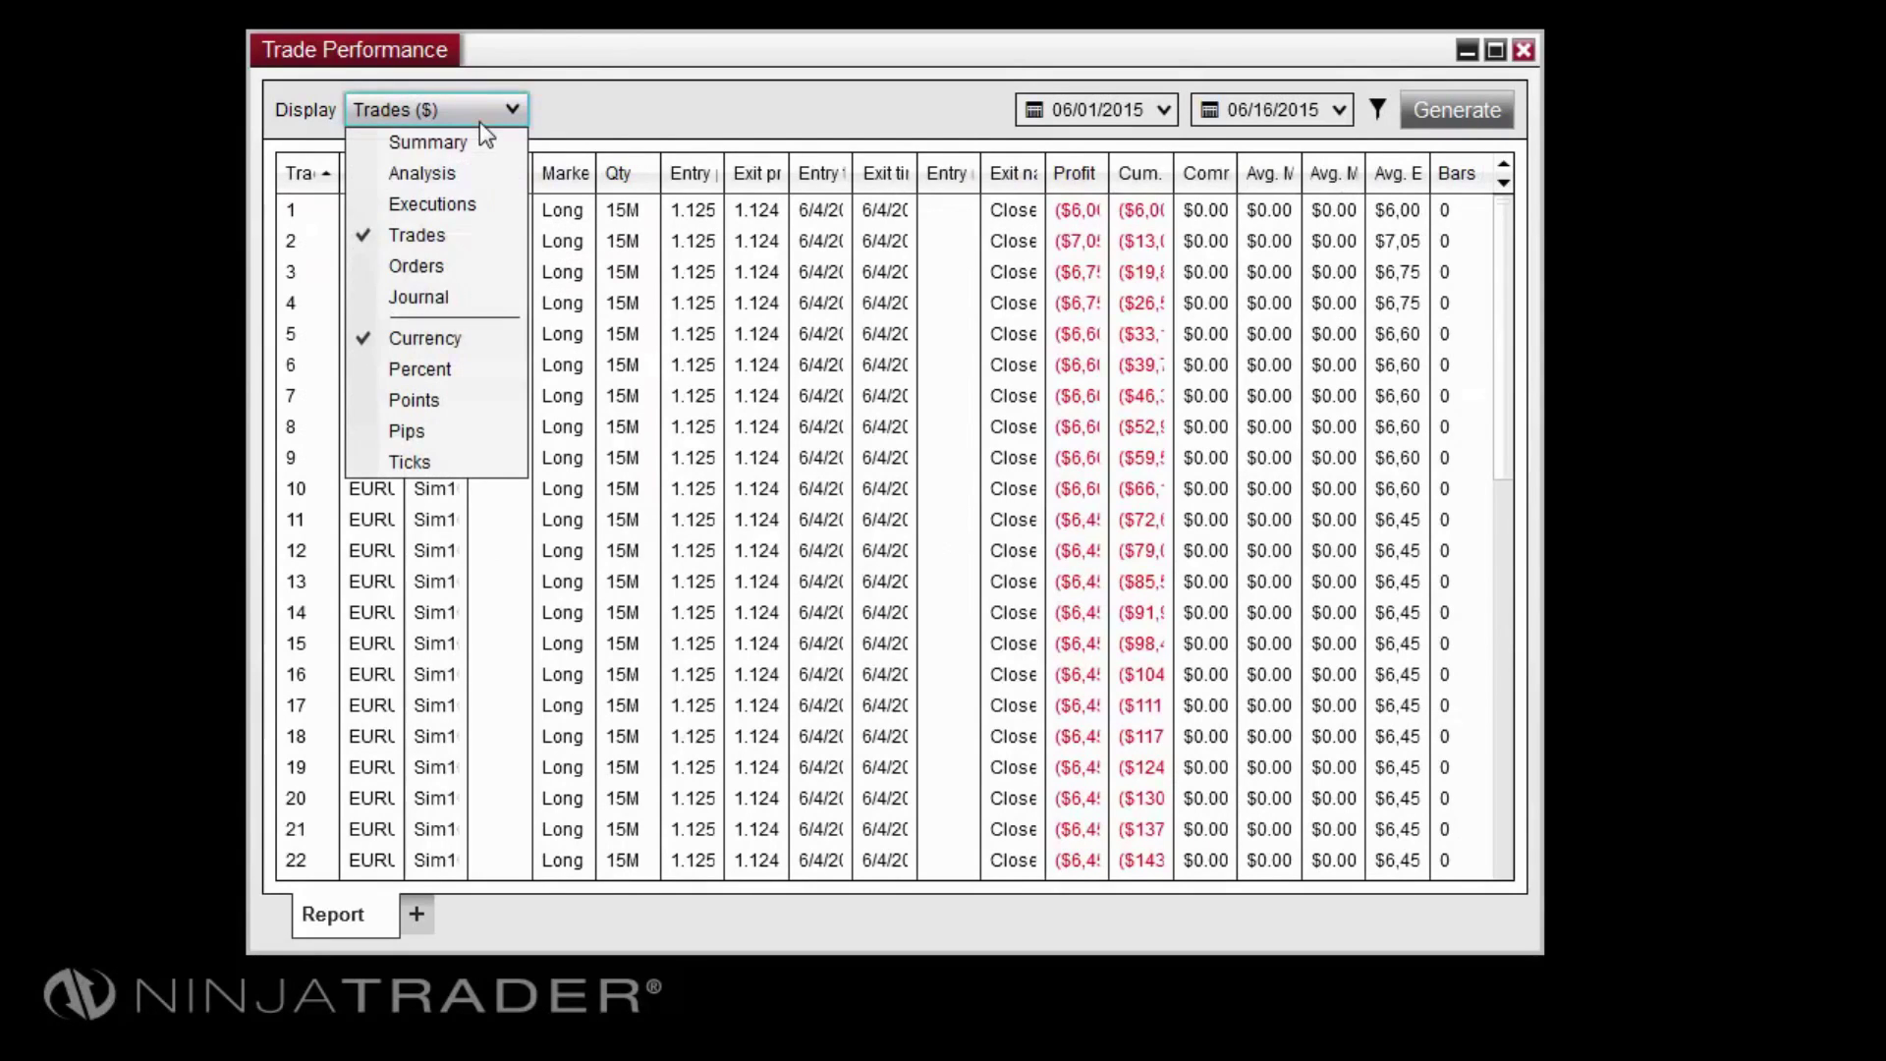
click(457, 275)
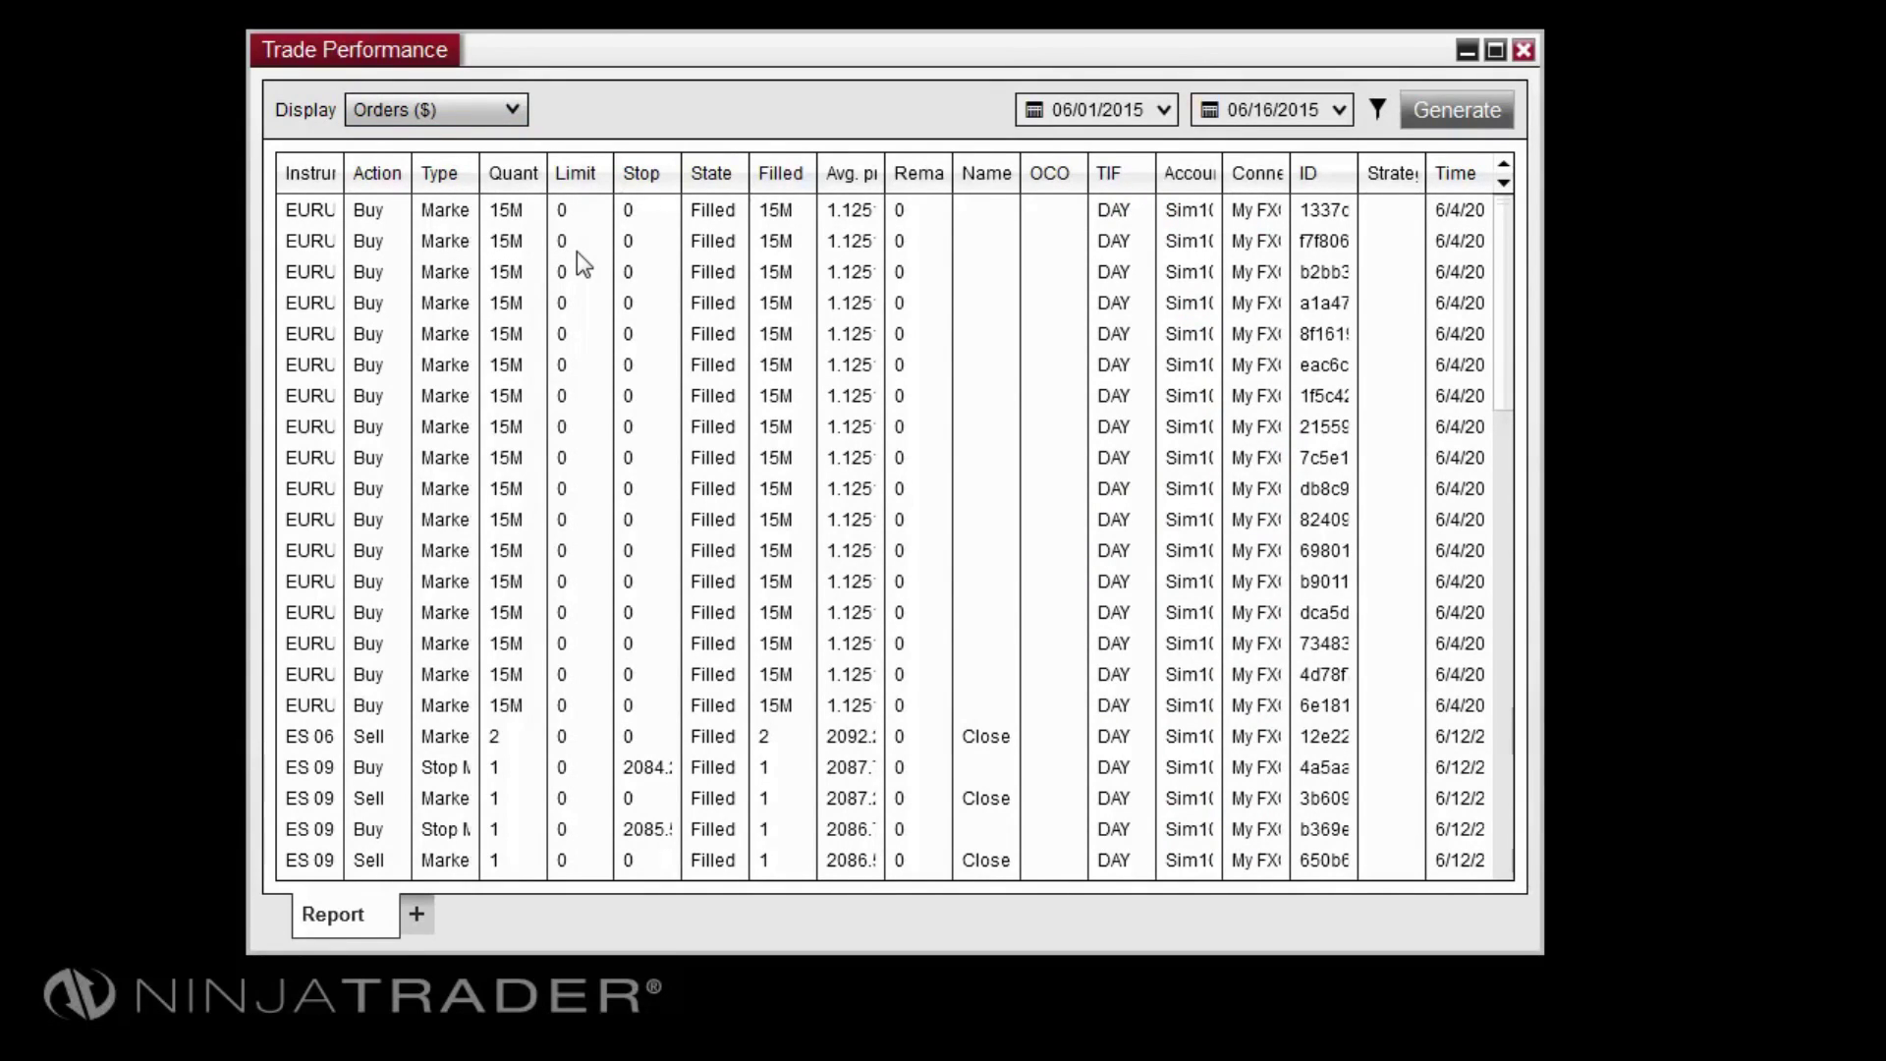
Switch the report to Journal and write the note 'Notes for today!'
click(511, 110)
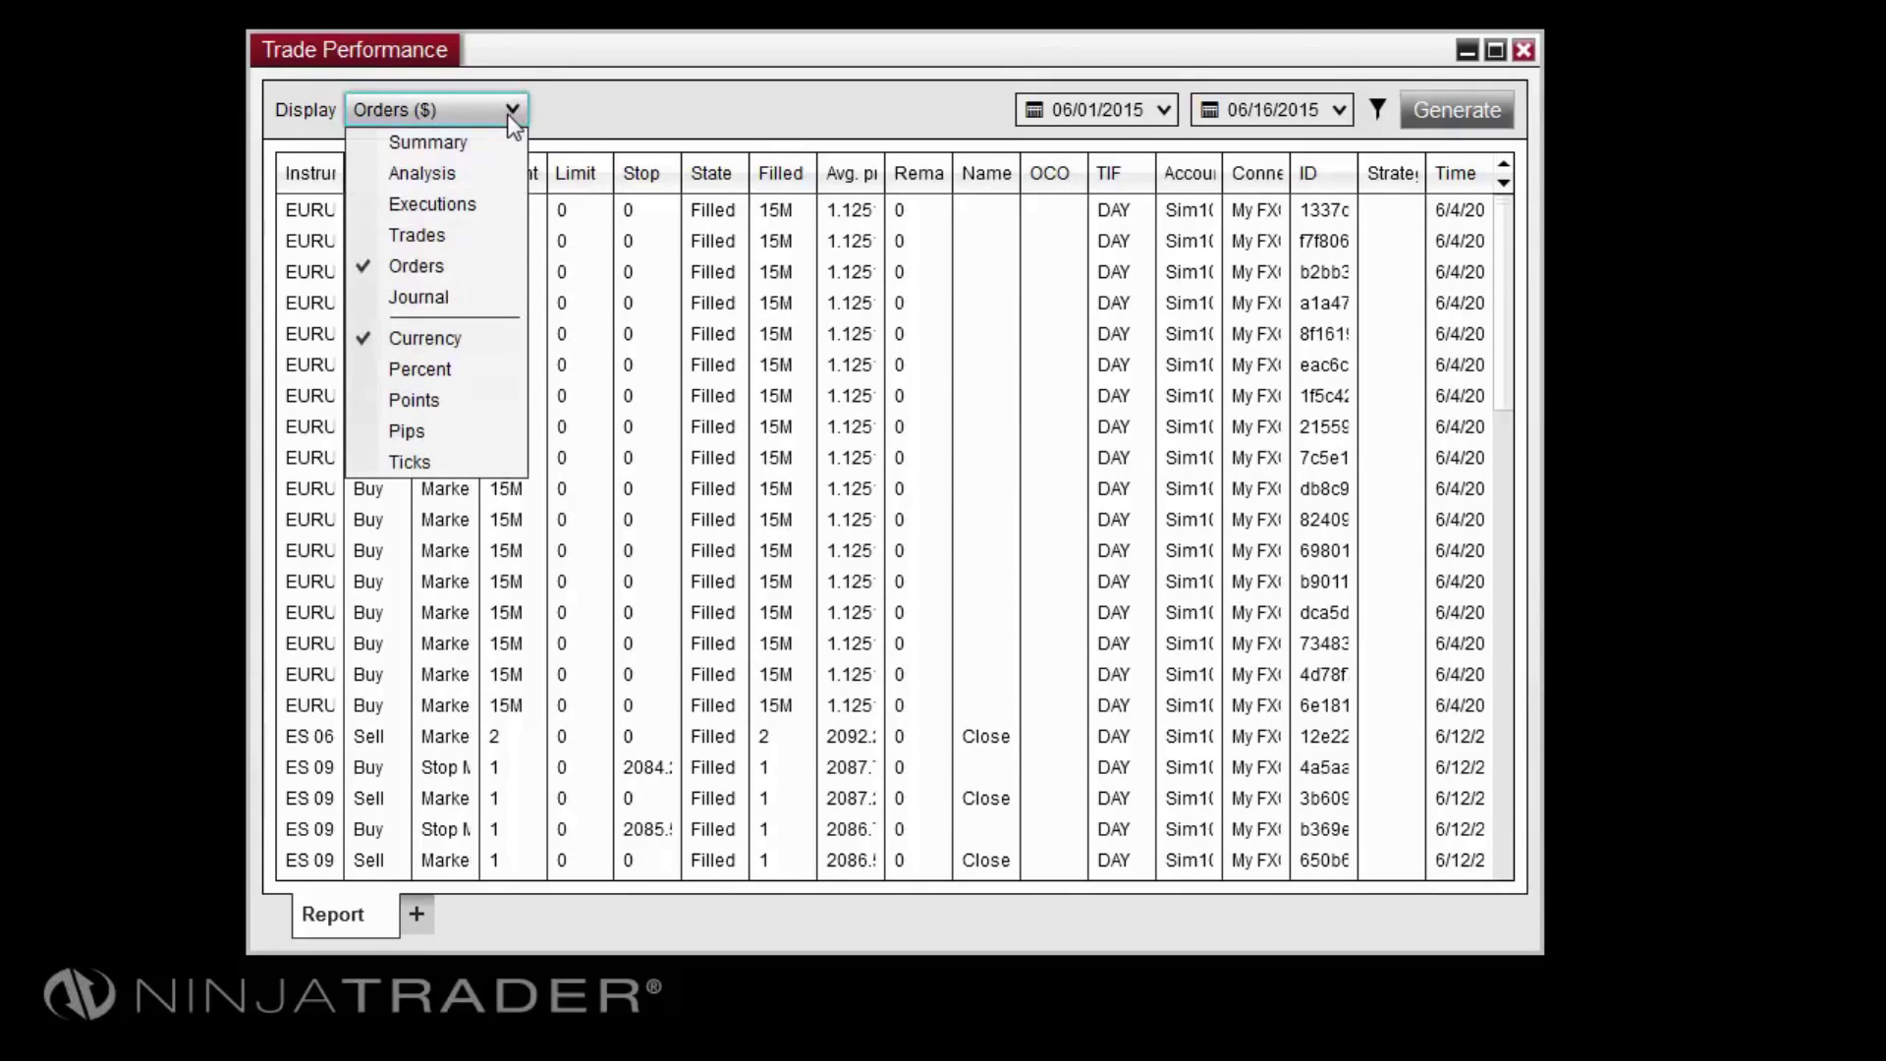
click(457, 295)
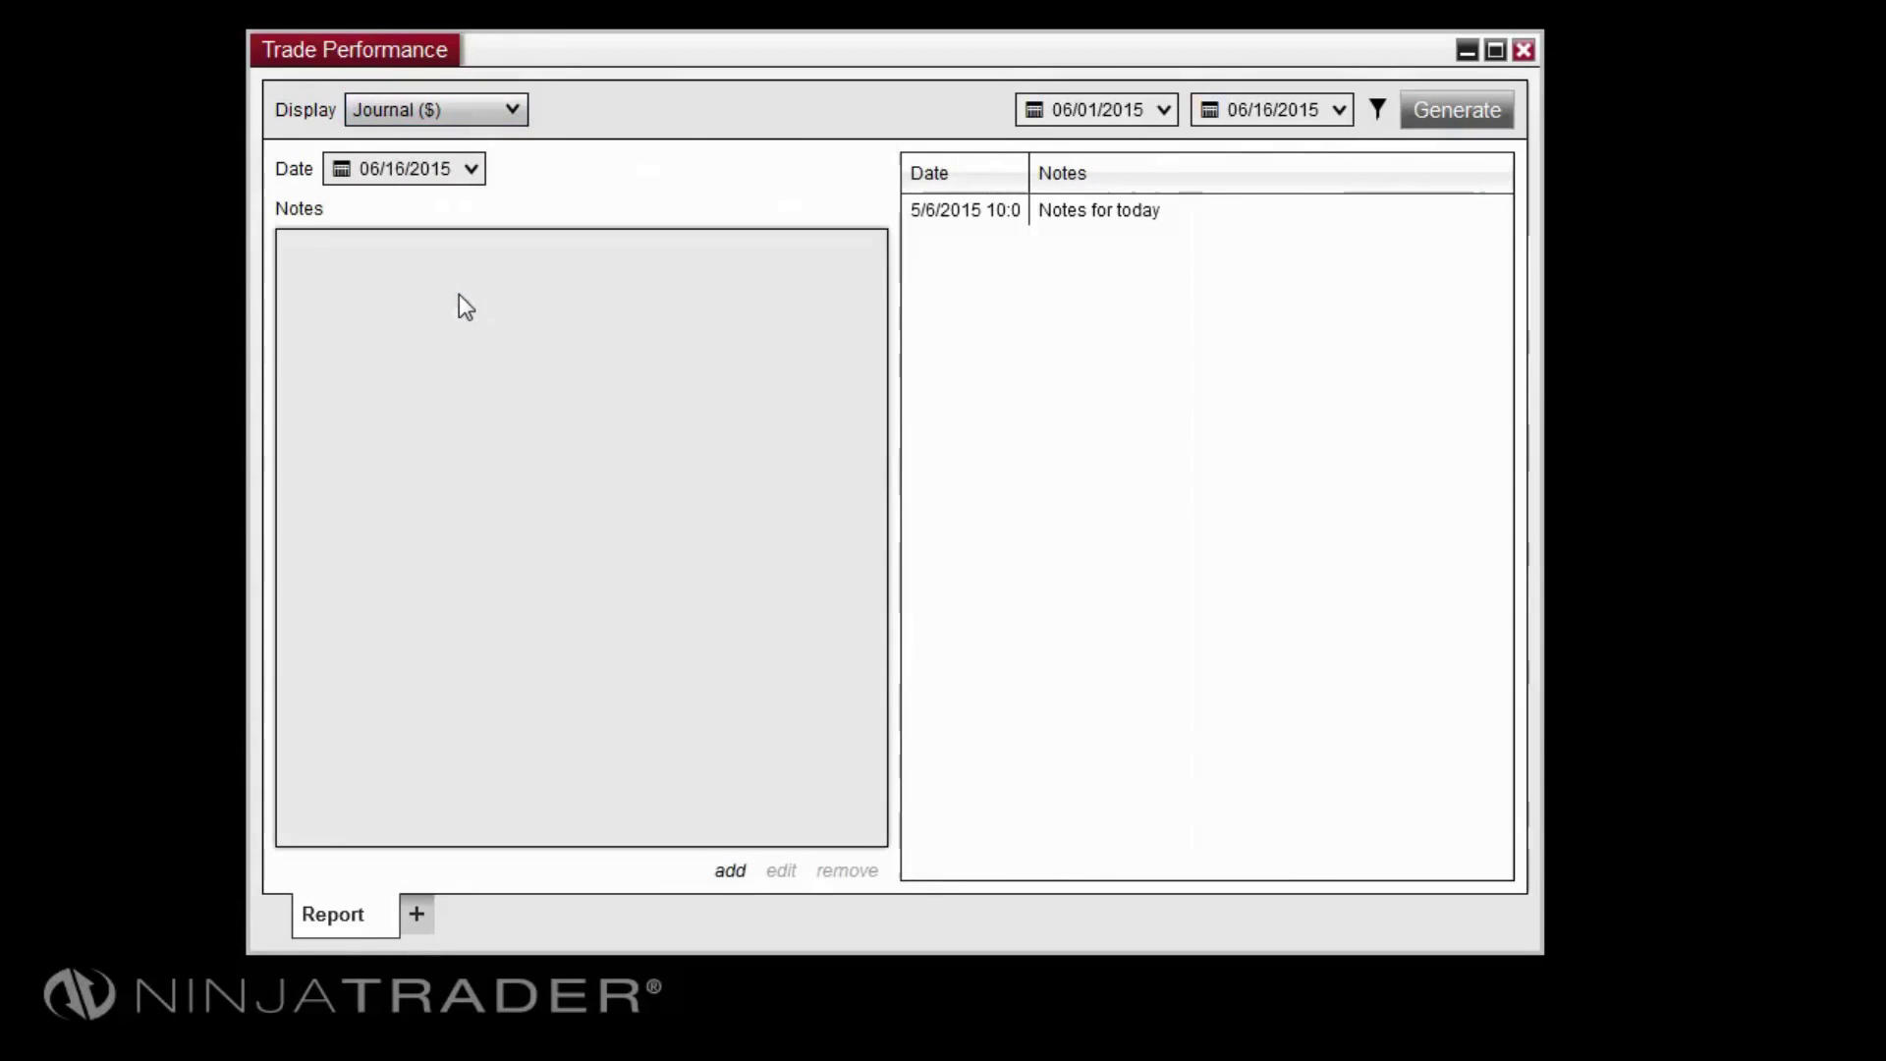
text(Notes fo)
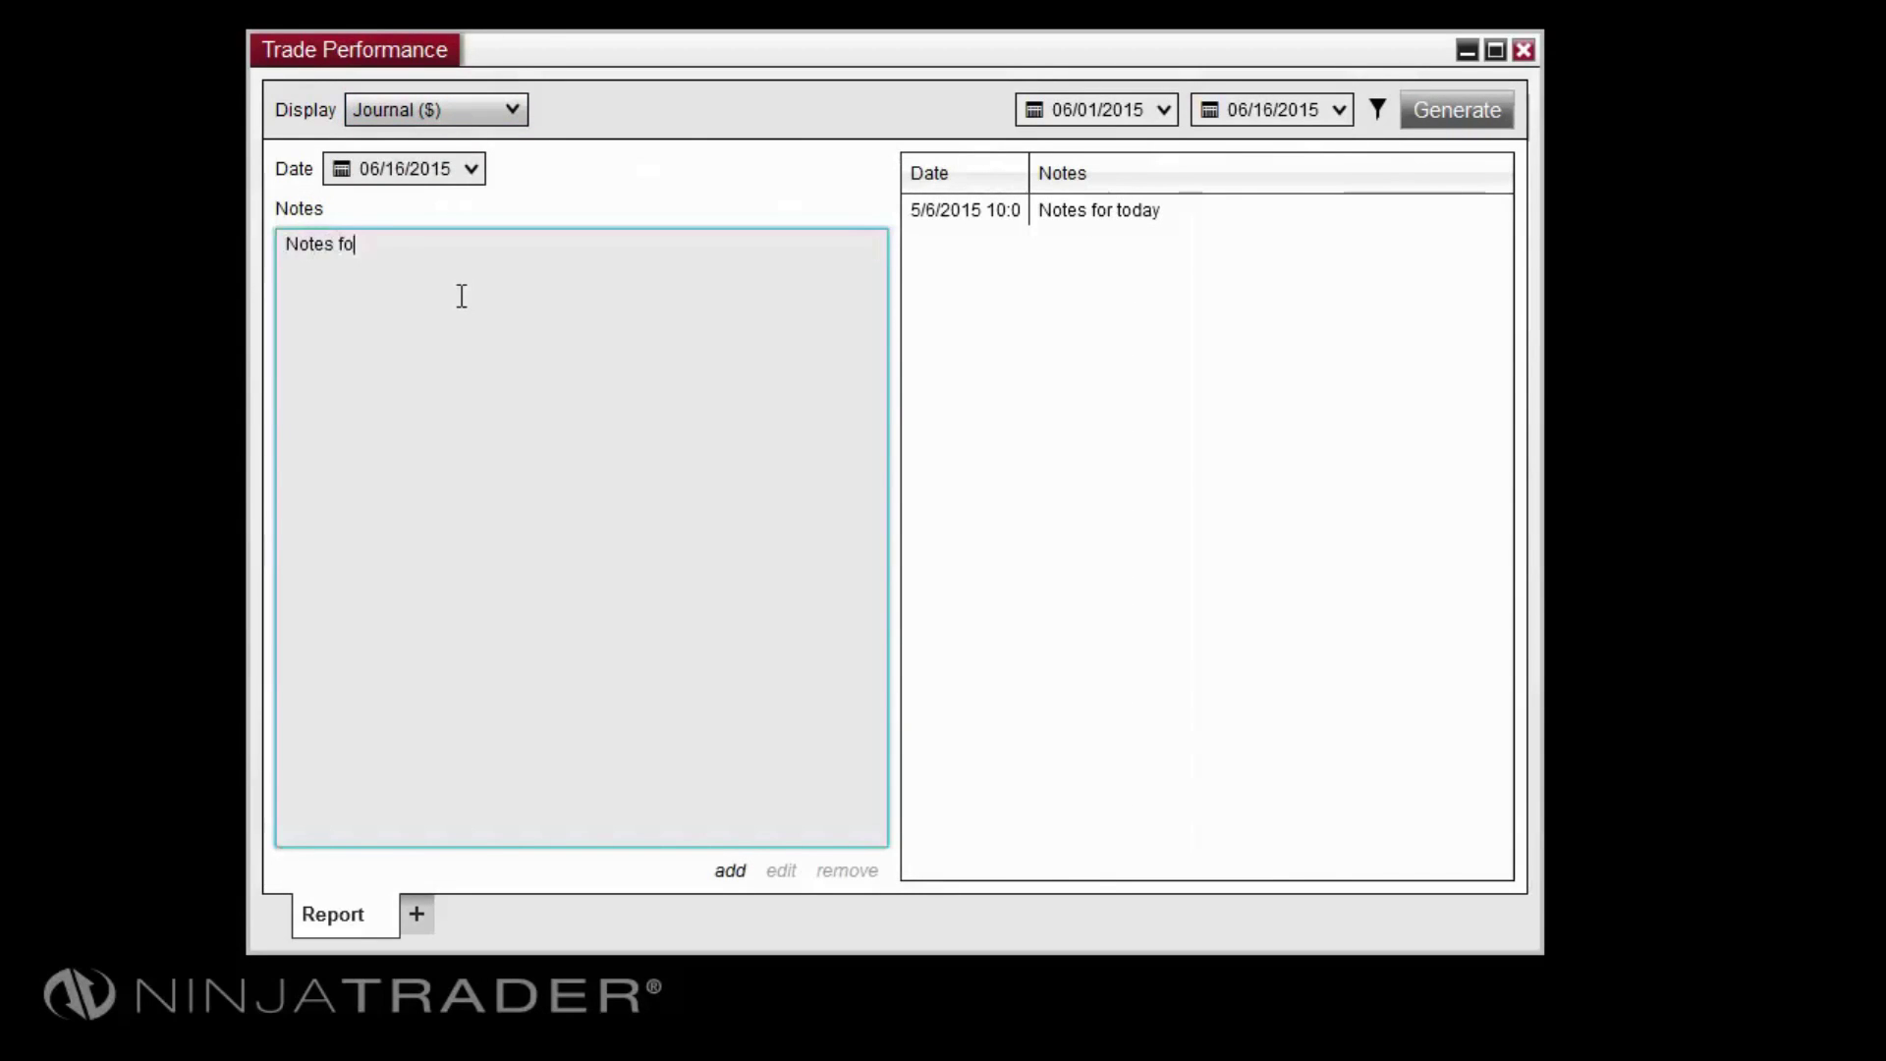
text(r today!)
Change the units to Percent and return to the Summary view
click(493, 122)
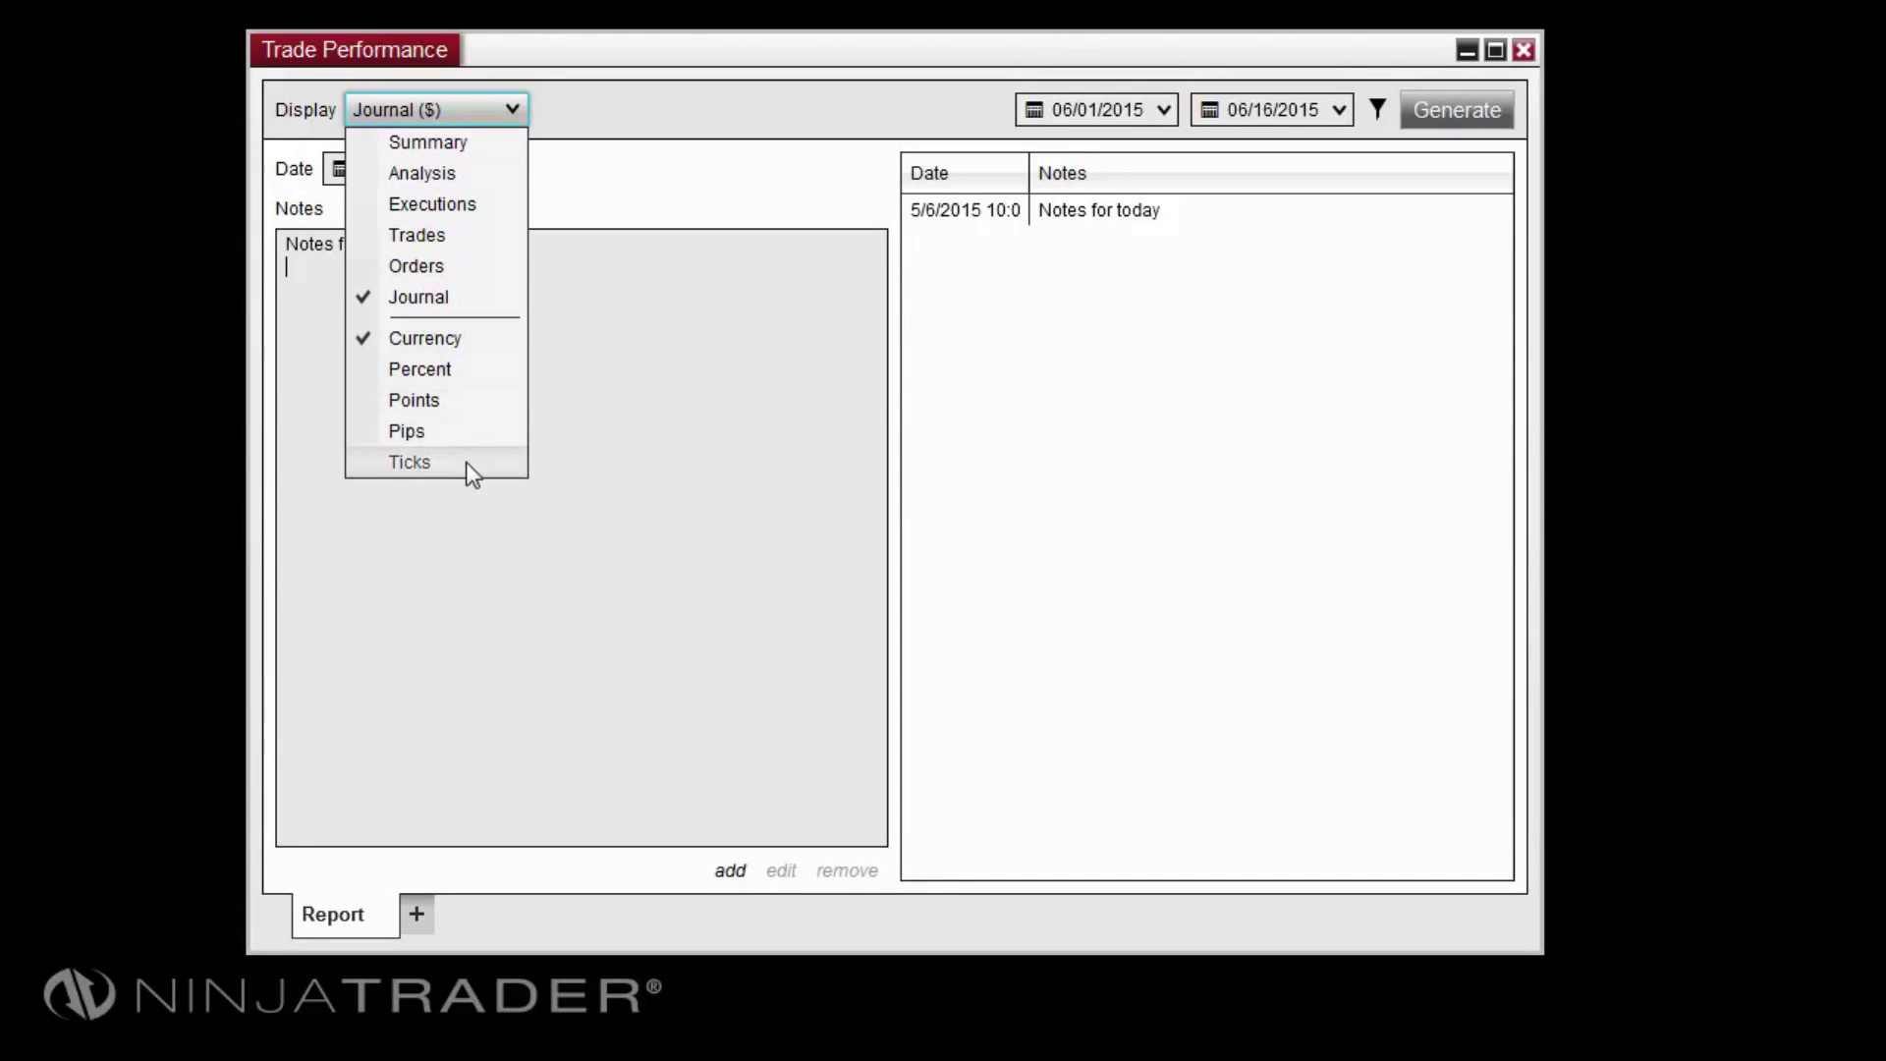
click(471, 378)
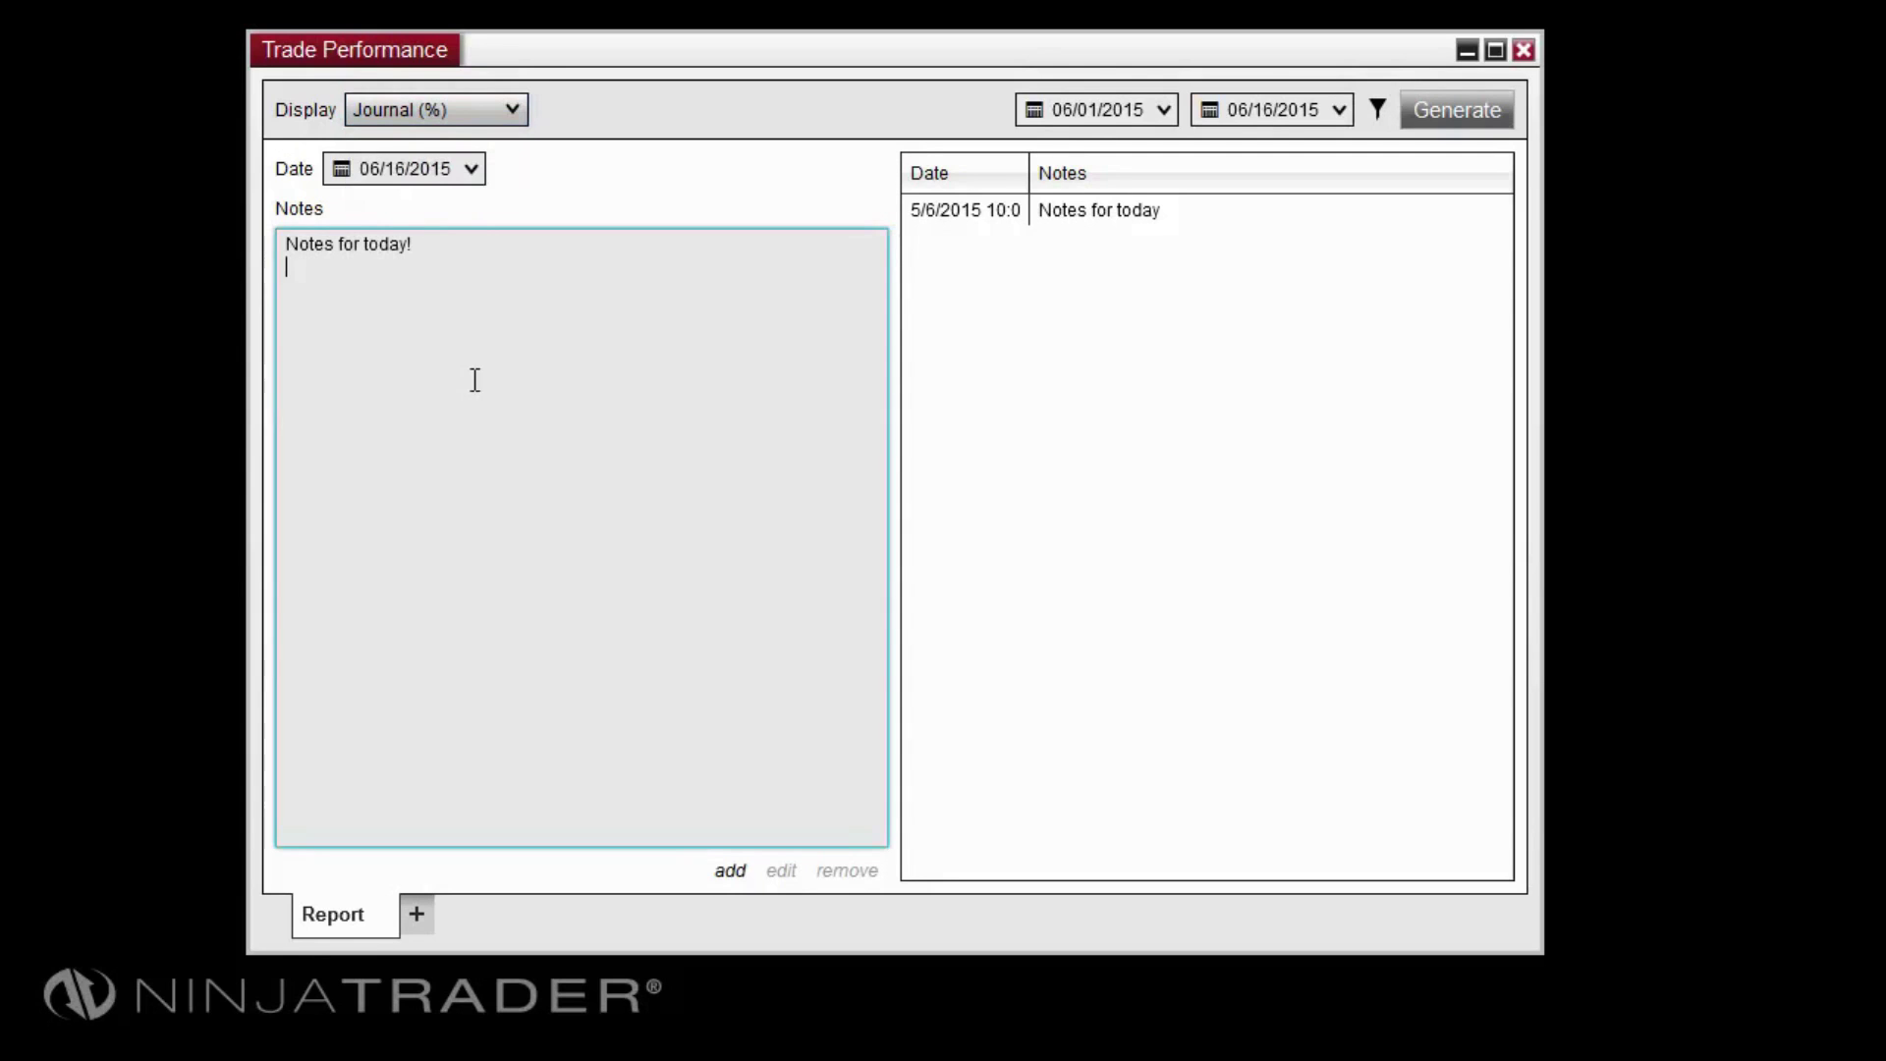
click(471, 116)
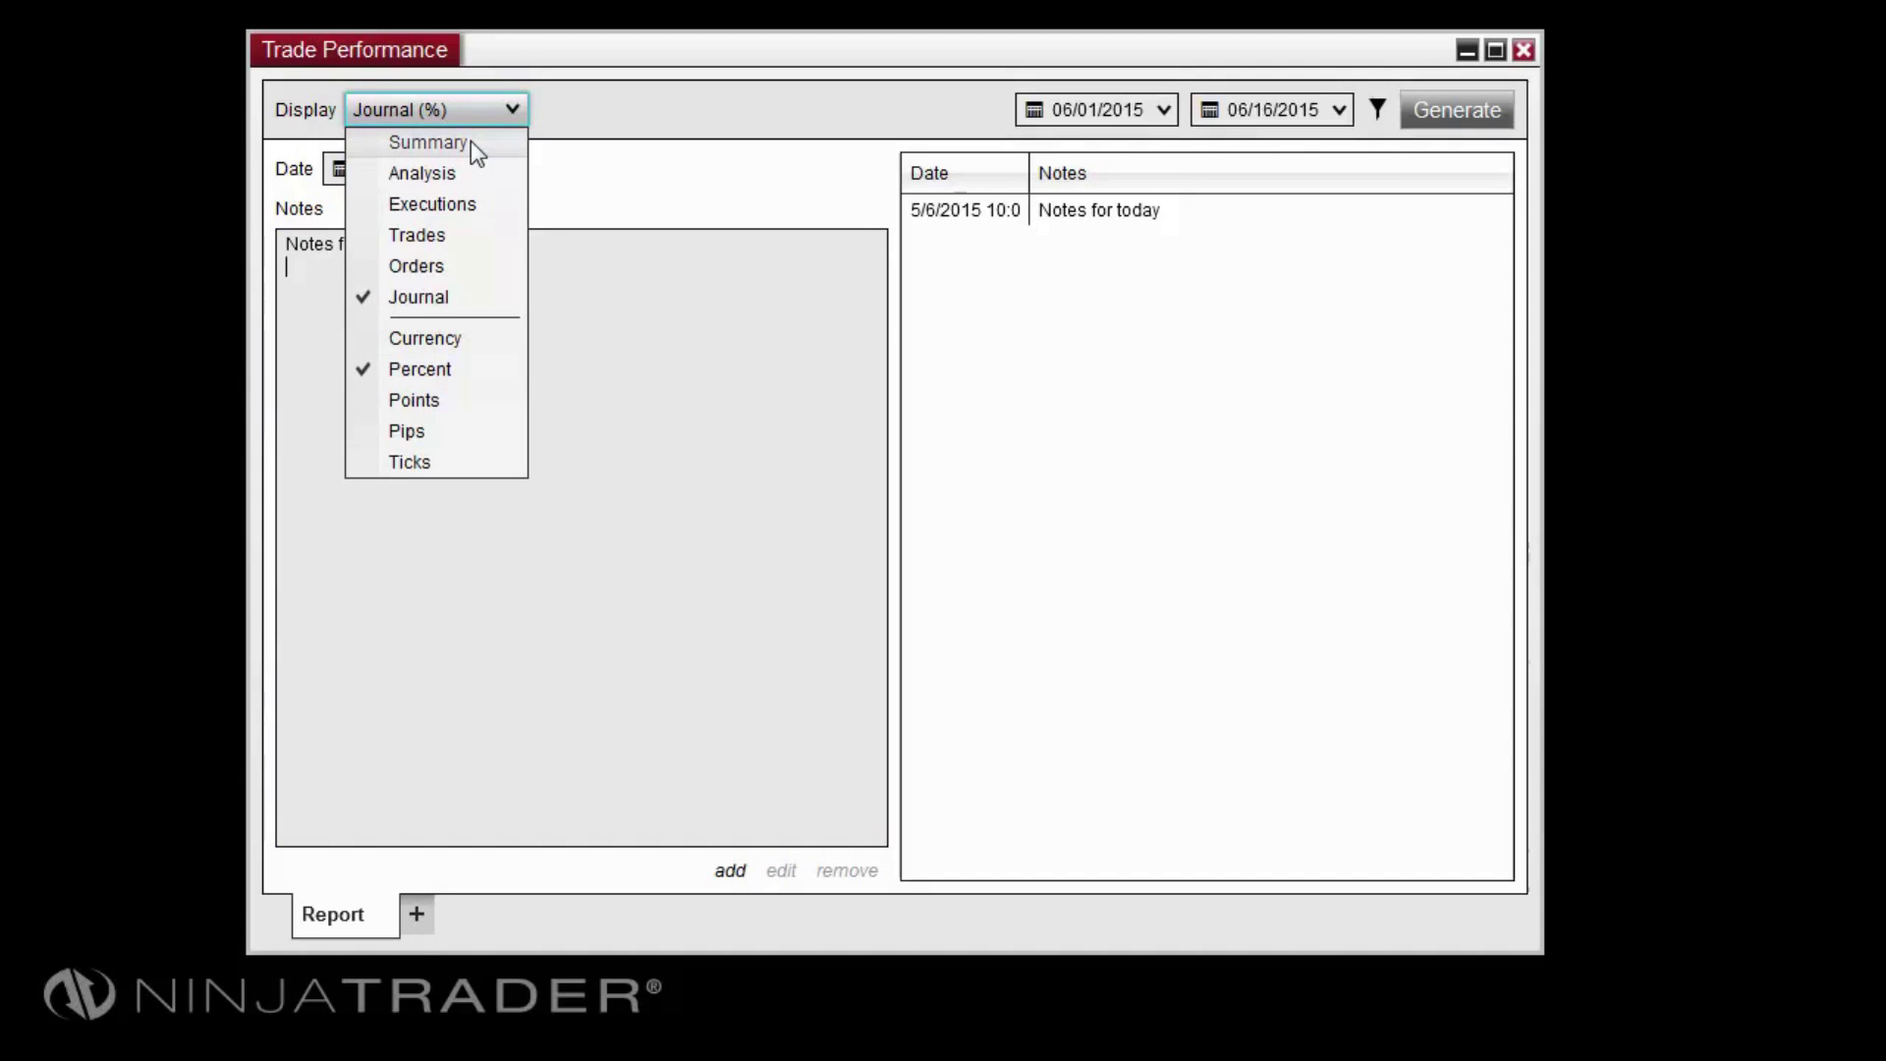
click(469, 143)
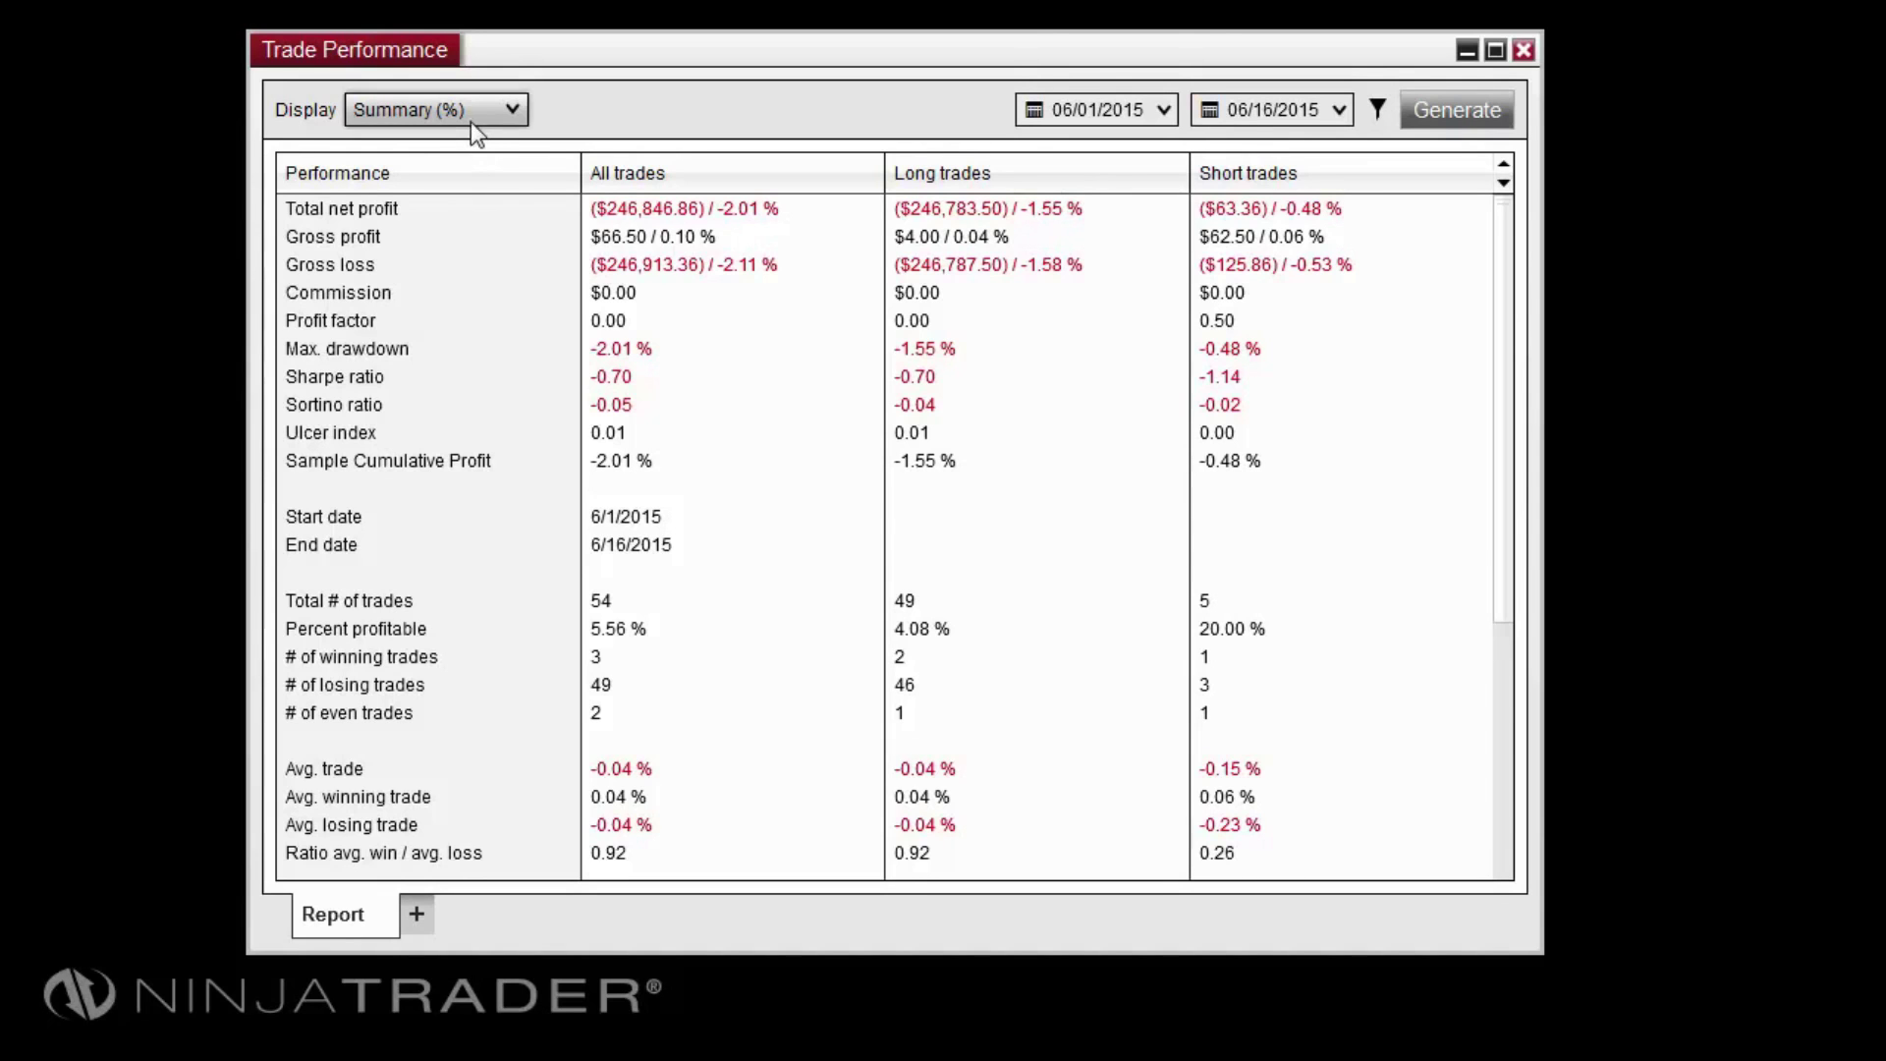
Switch to Analysis, keeping Daily period, All long/short, All win/loss and Exit Time base
click(469, 113)
click(471, 171)
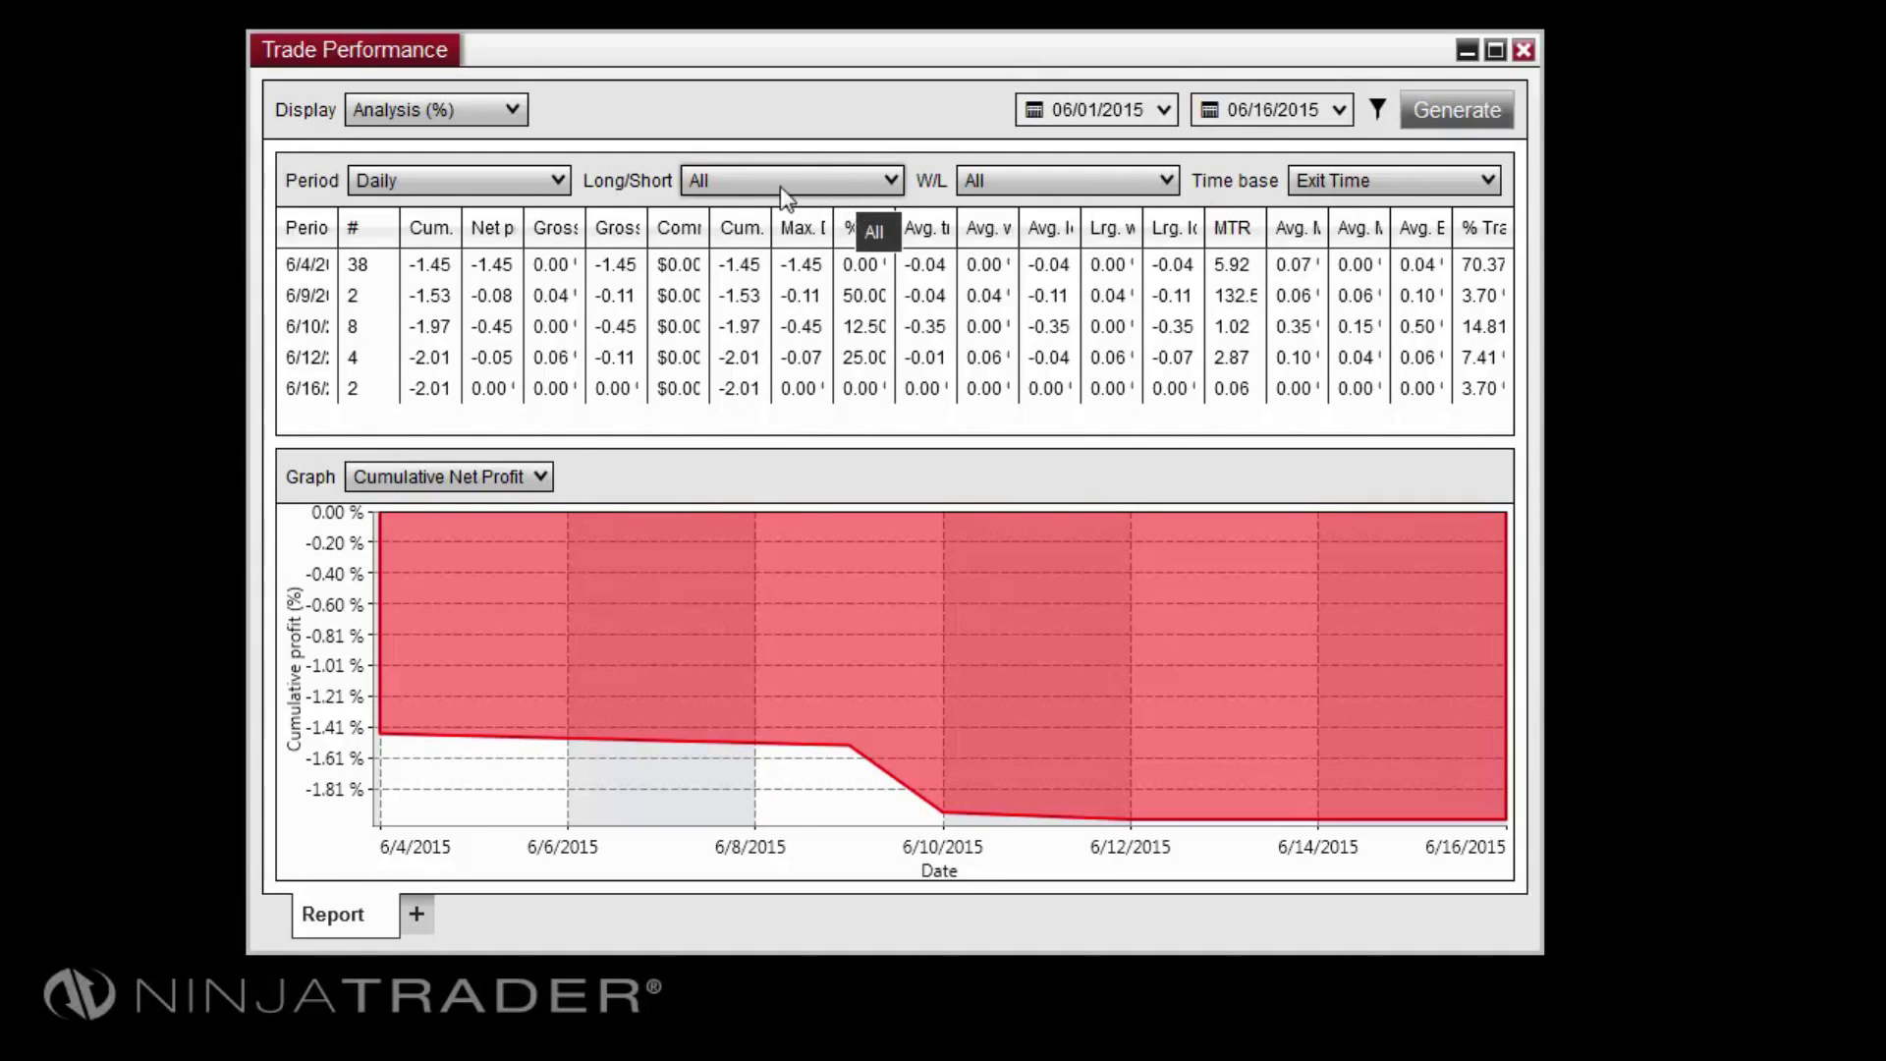
click(558, 177)
click(558, 176)
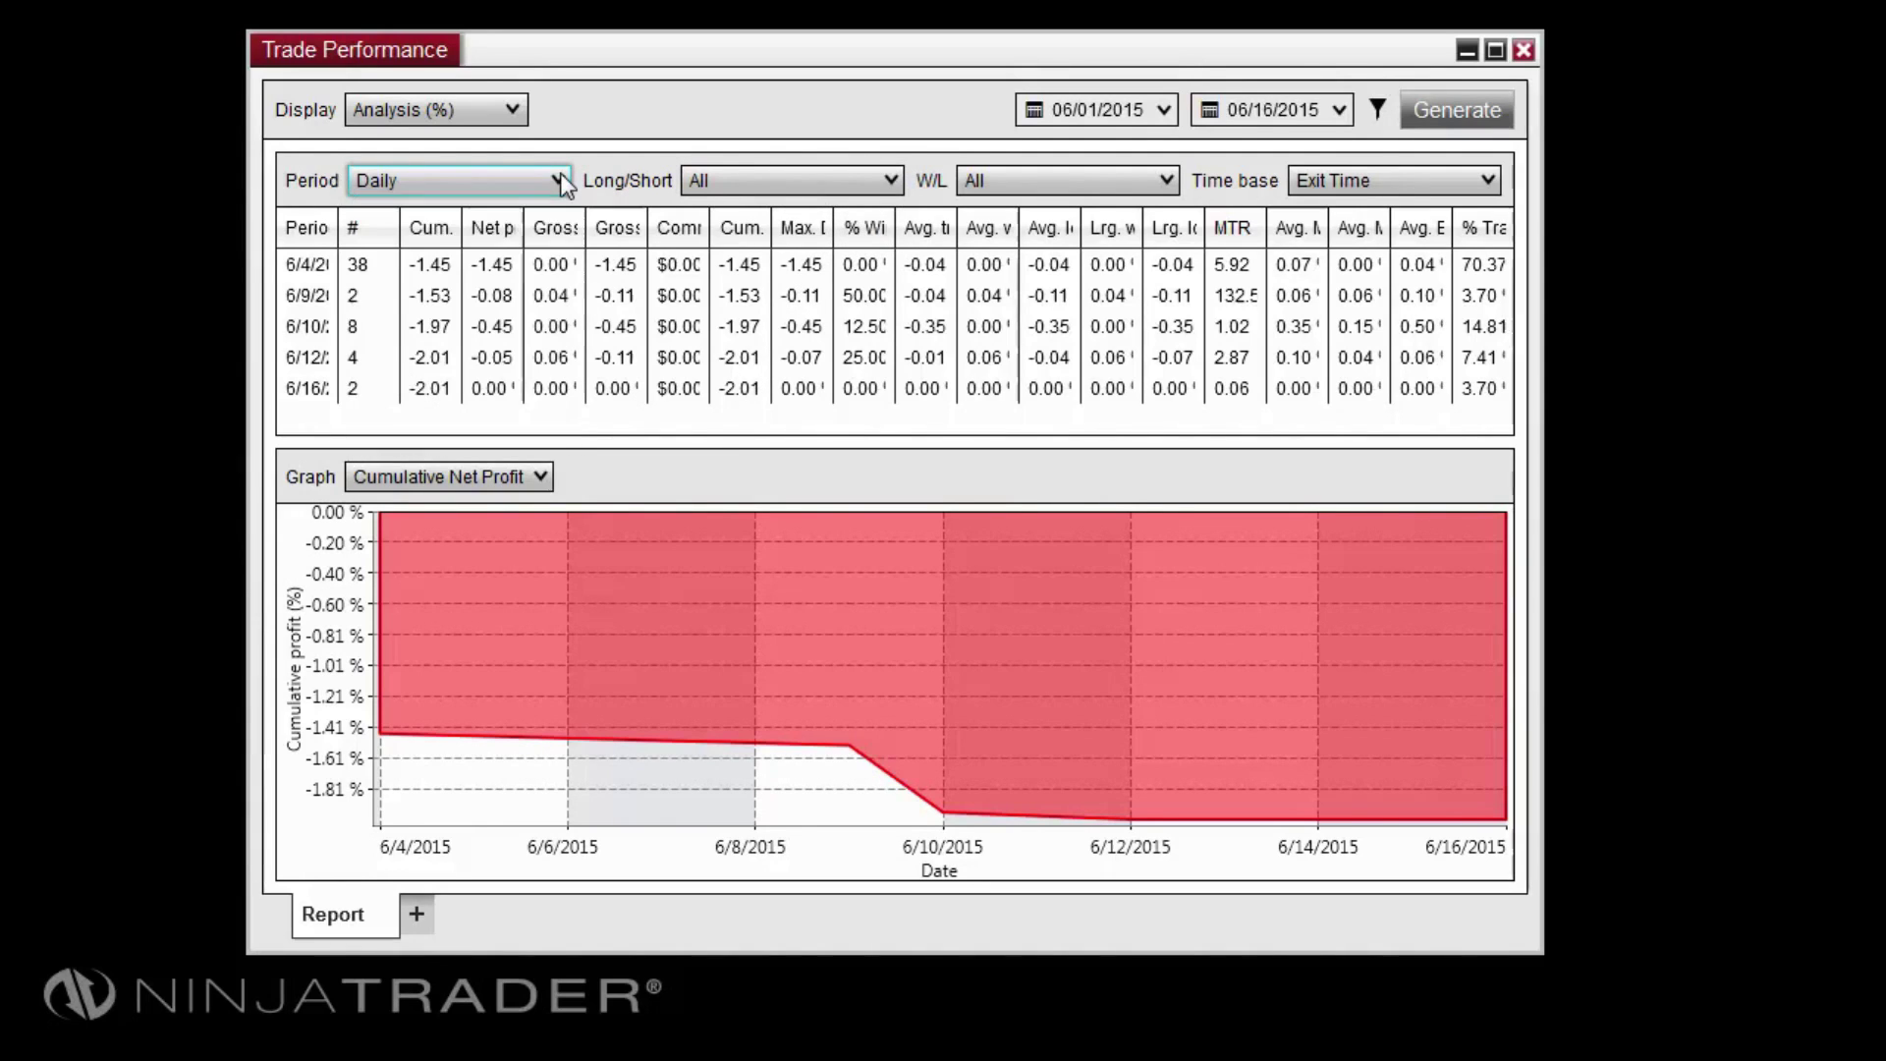
click(726, 182)
click(741, 187)
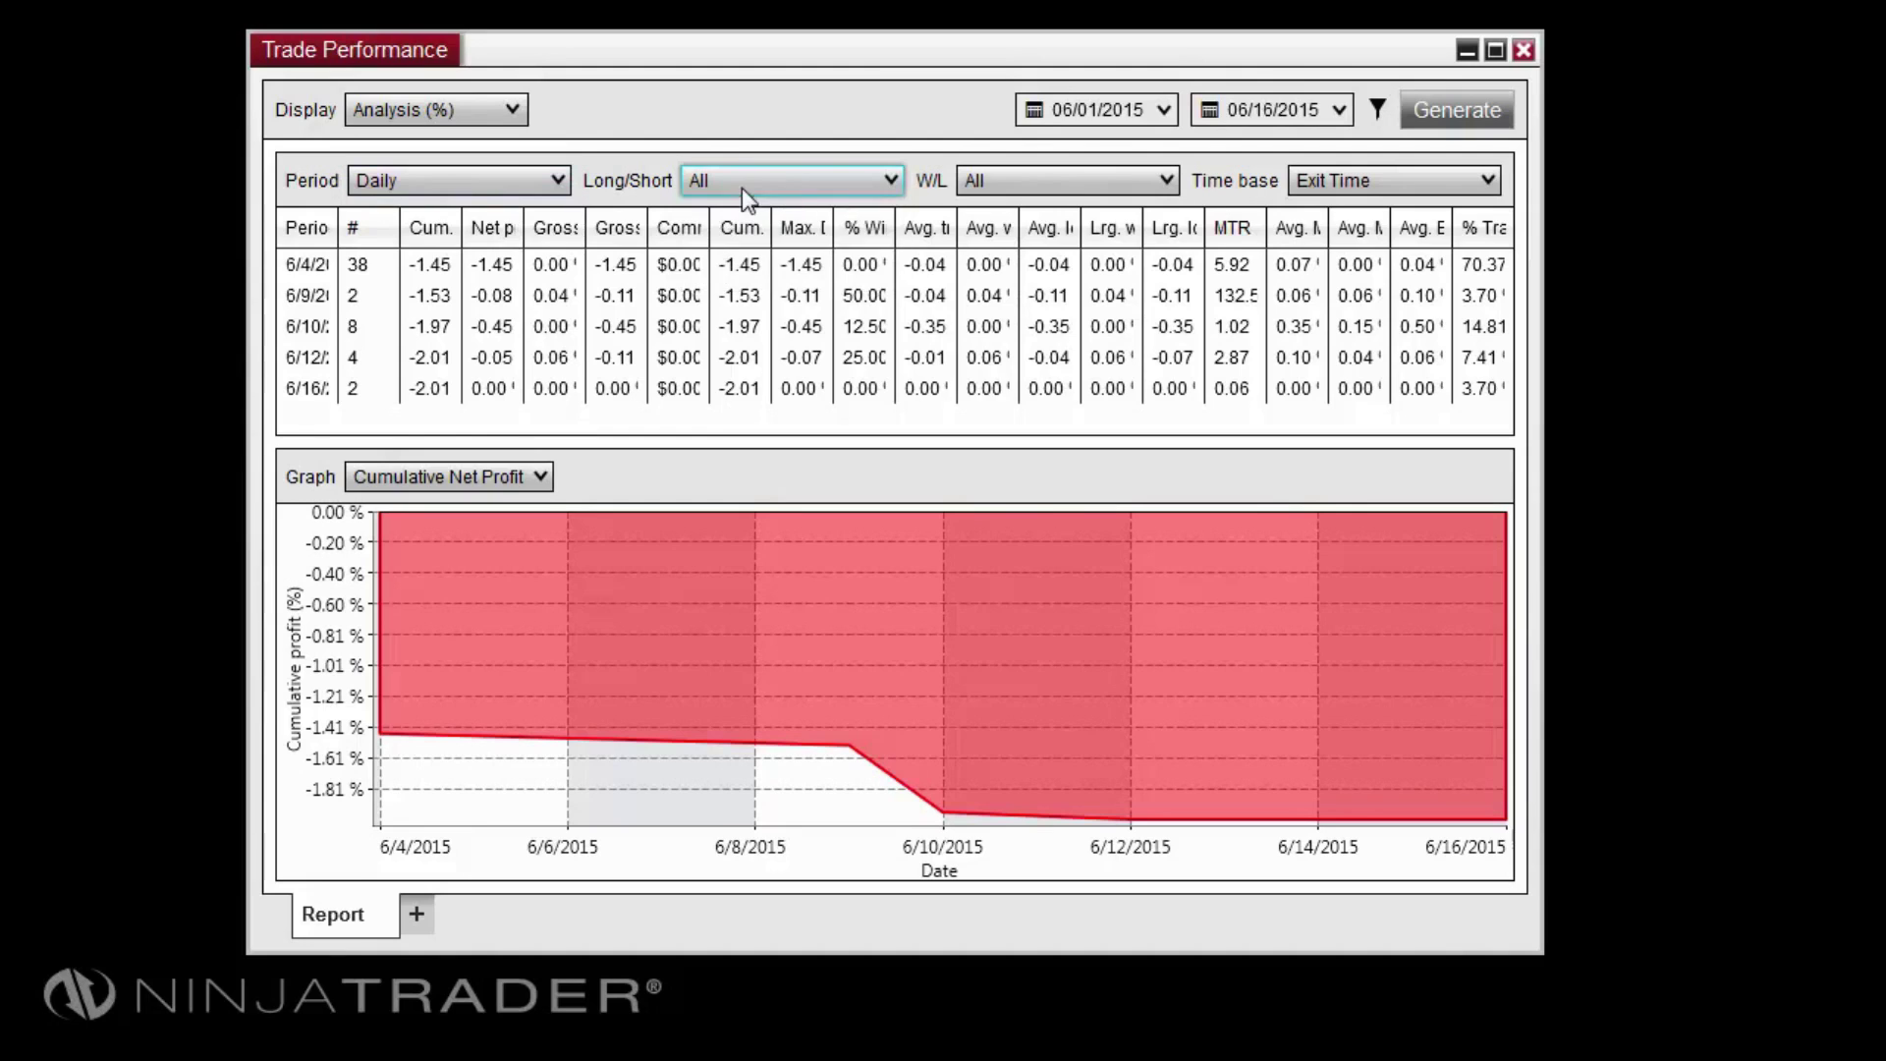
click(1075, 190)
click(1075, 192)
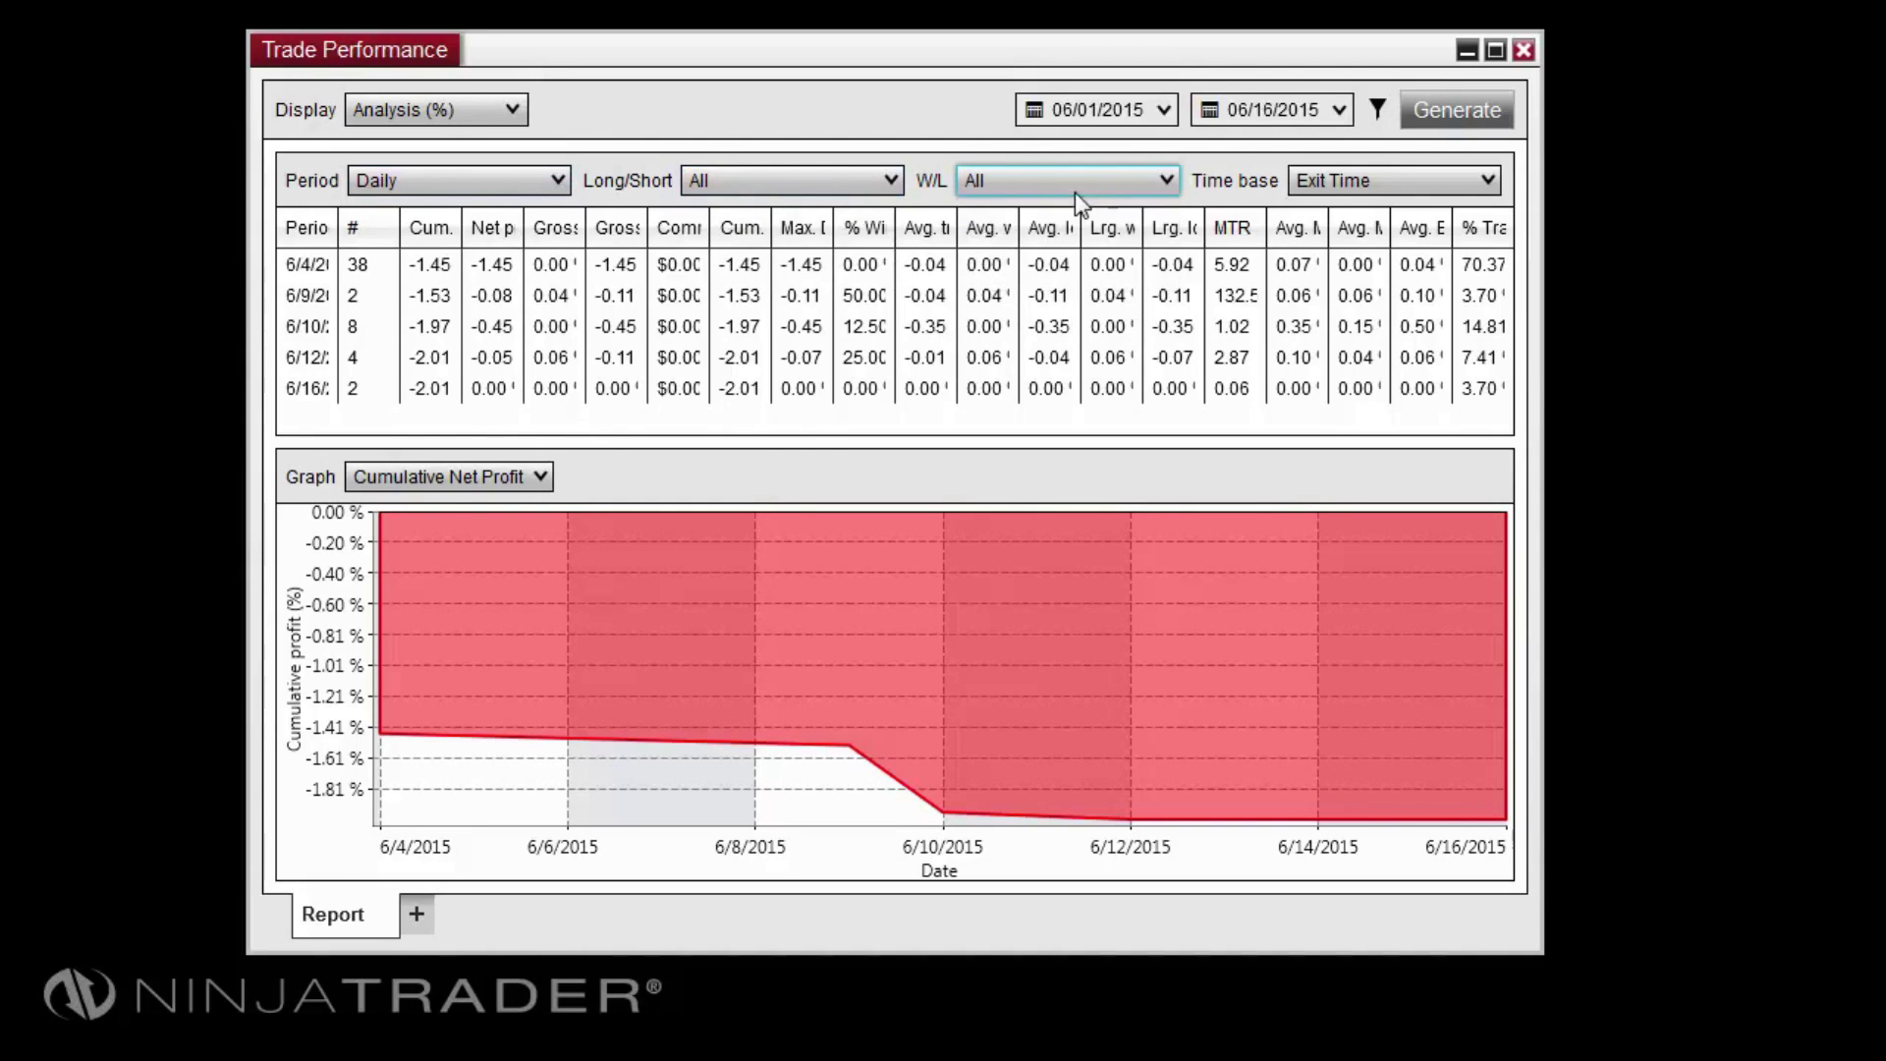
click(1352, 191)
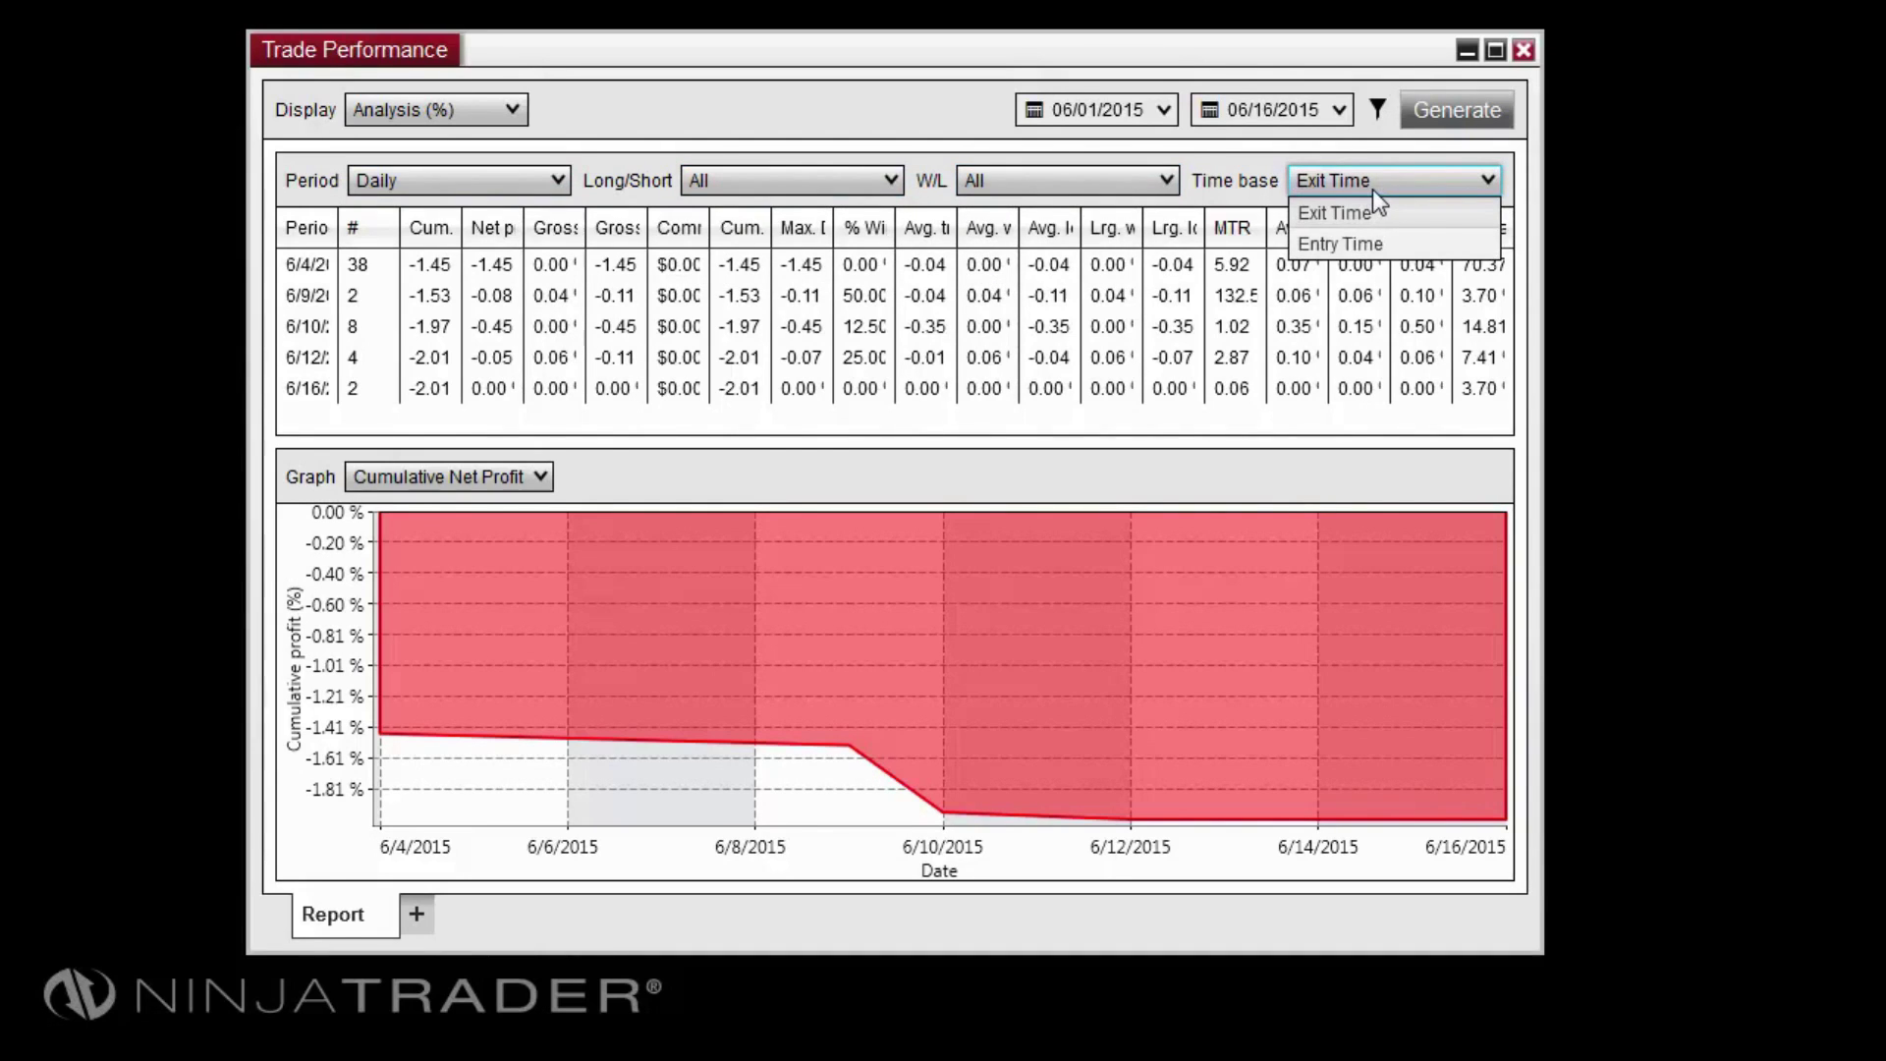
click(1371, 189)
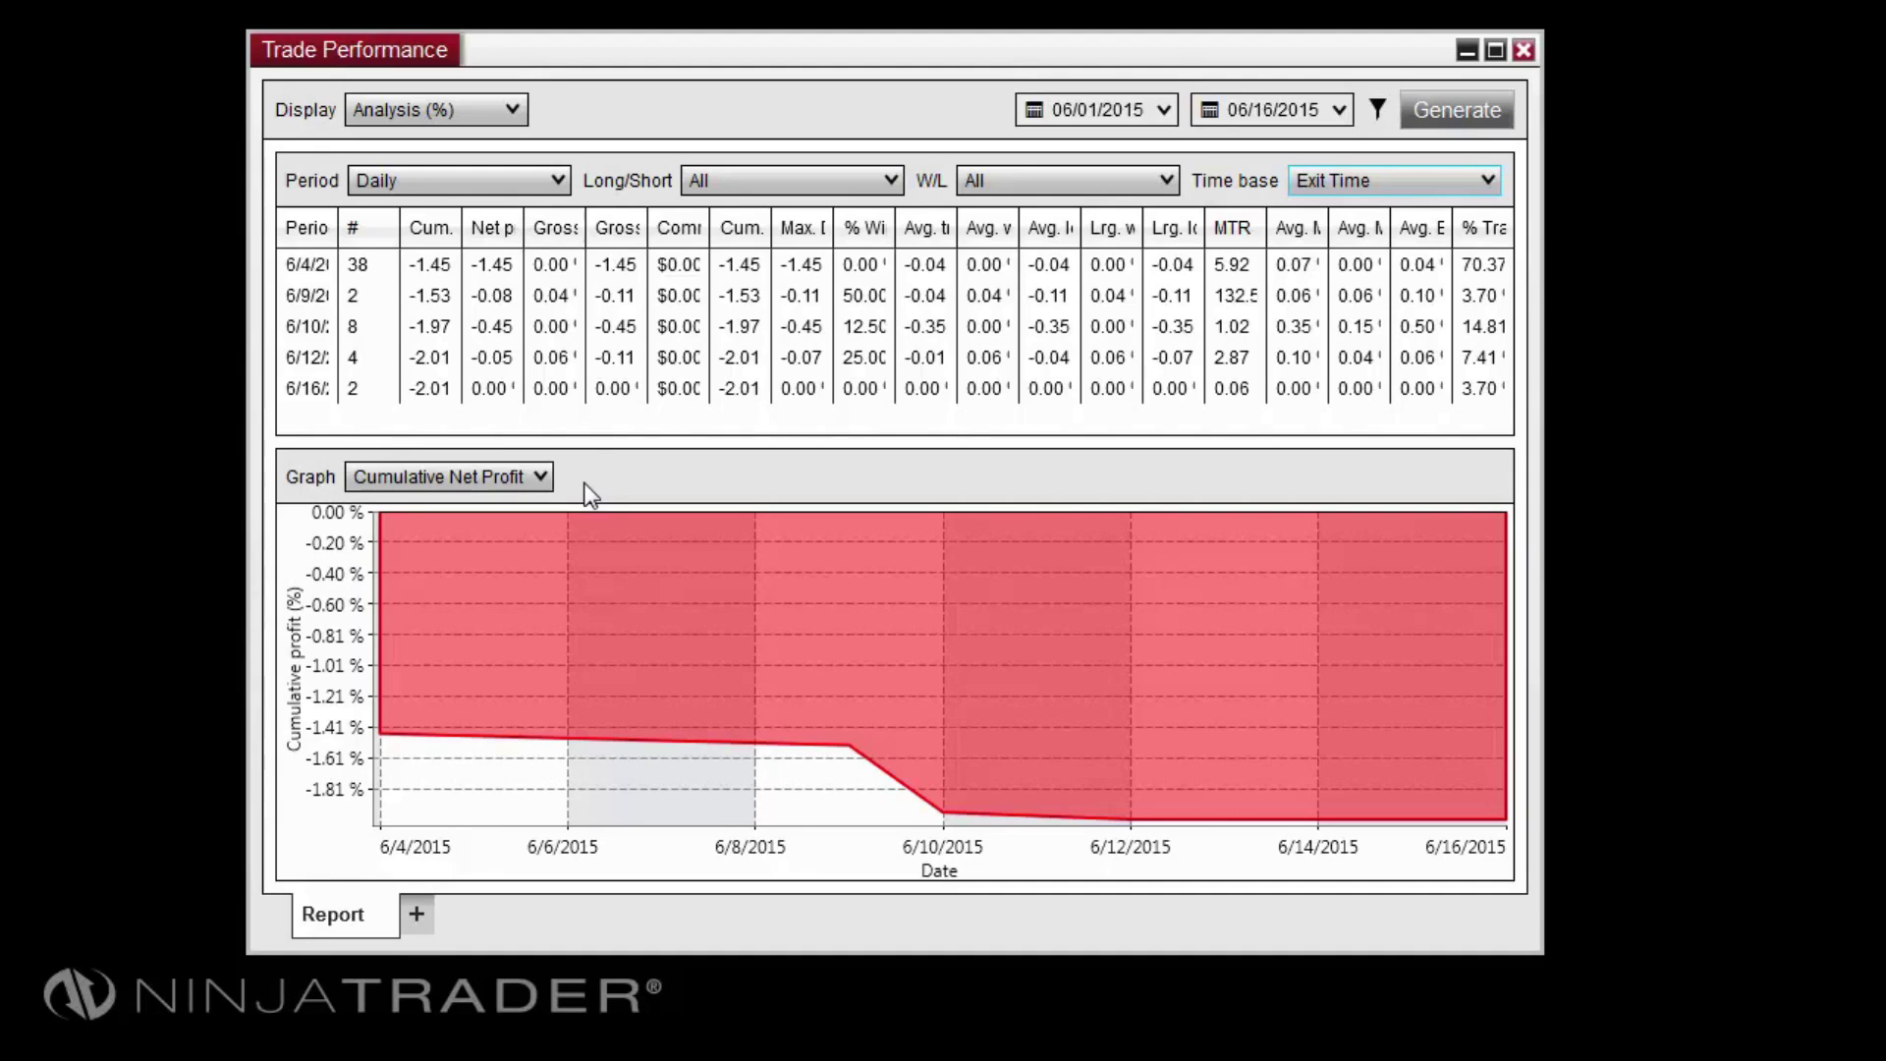
Cycle the graph through Net Profit, Cumulative Max. Drawdown, Avg. MFE, ending on Avg. Total Efficiency
click(542, 477)
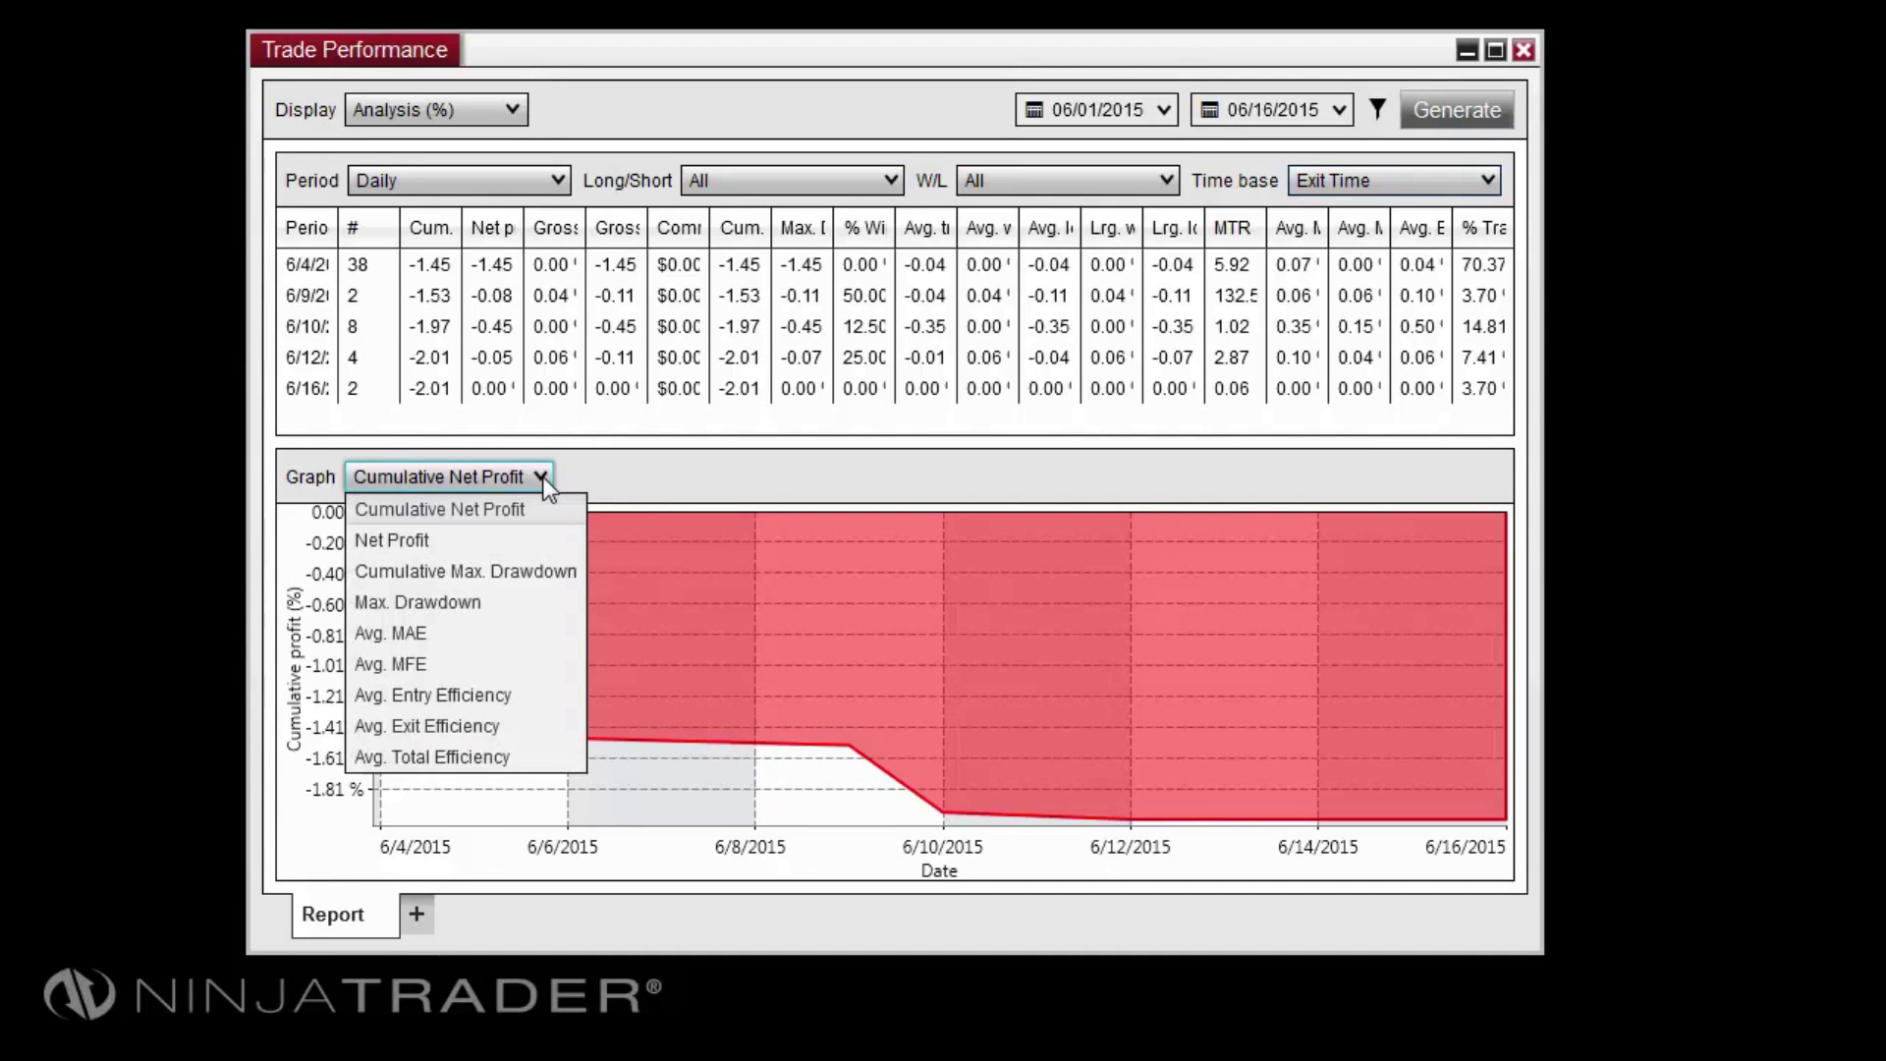
click(527, 538)
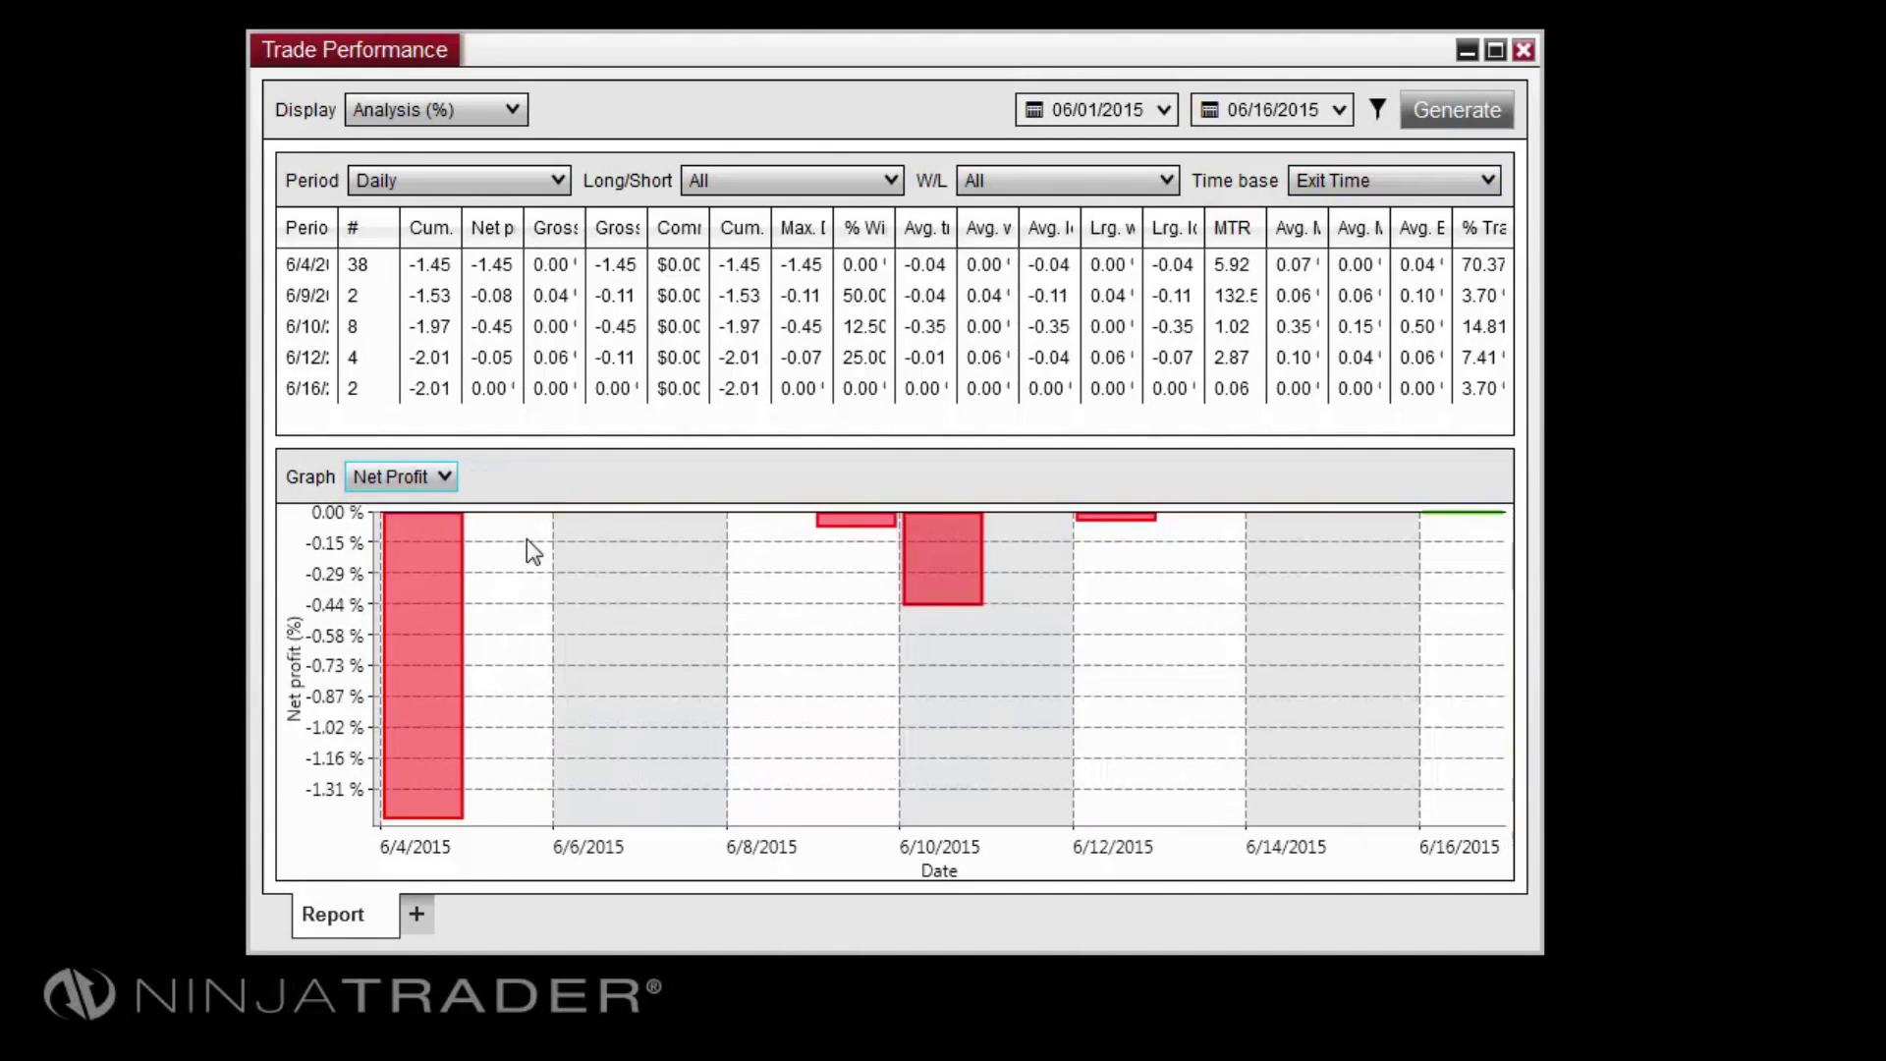
click(439, 477)
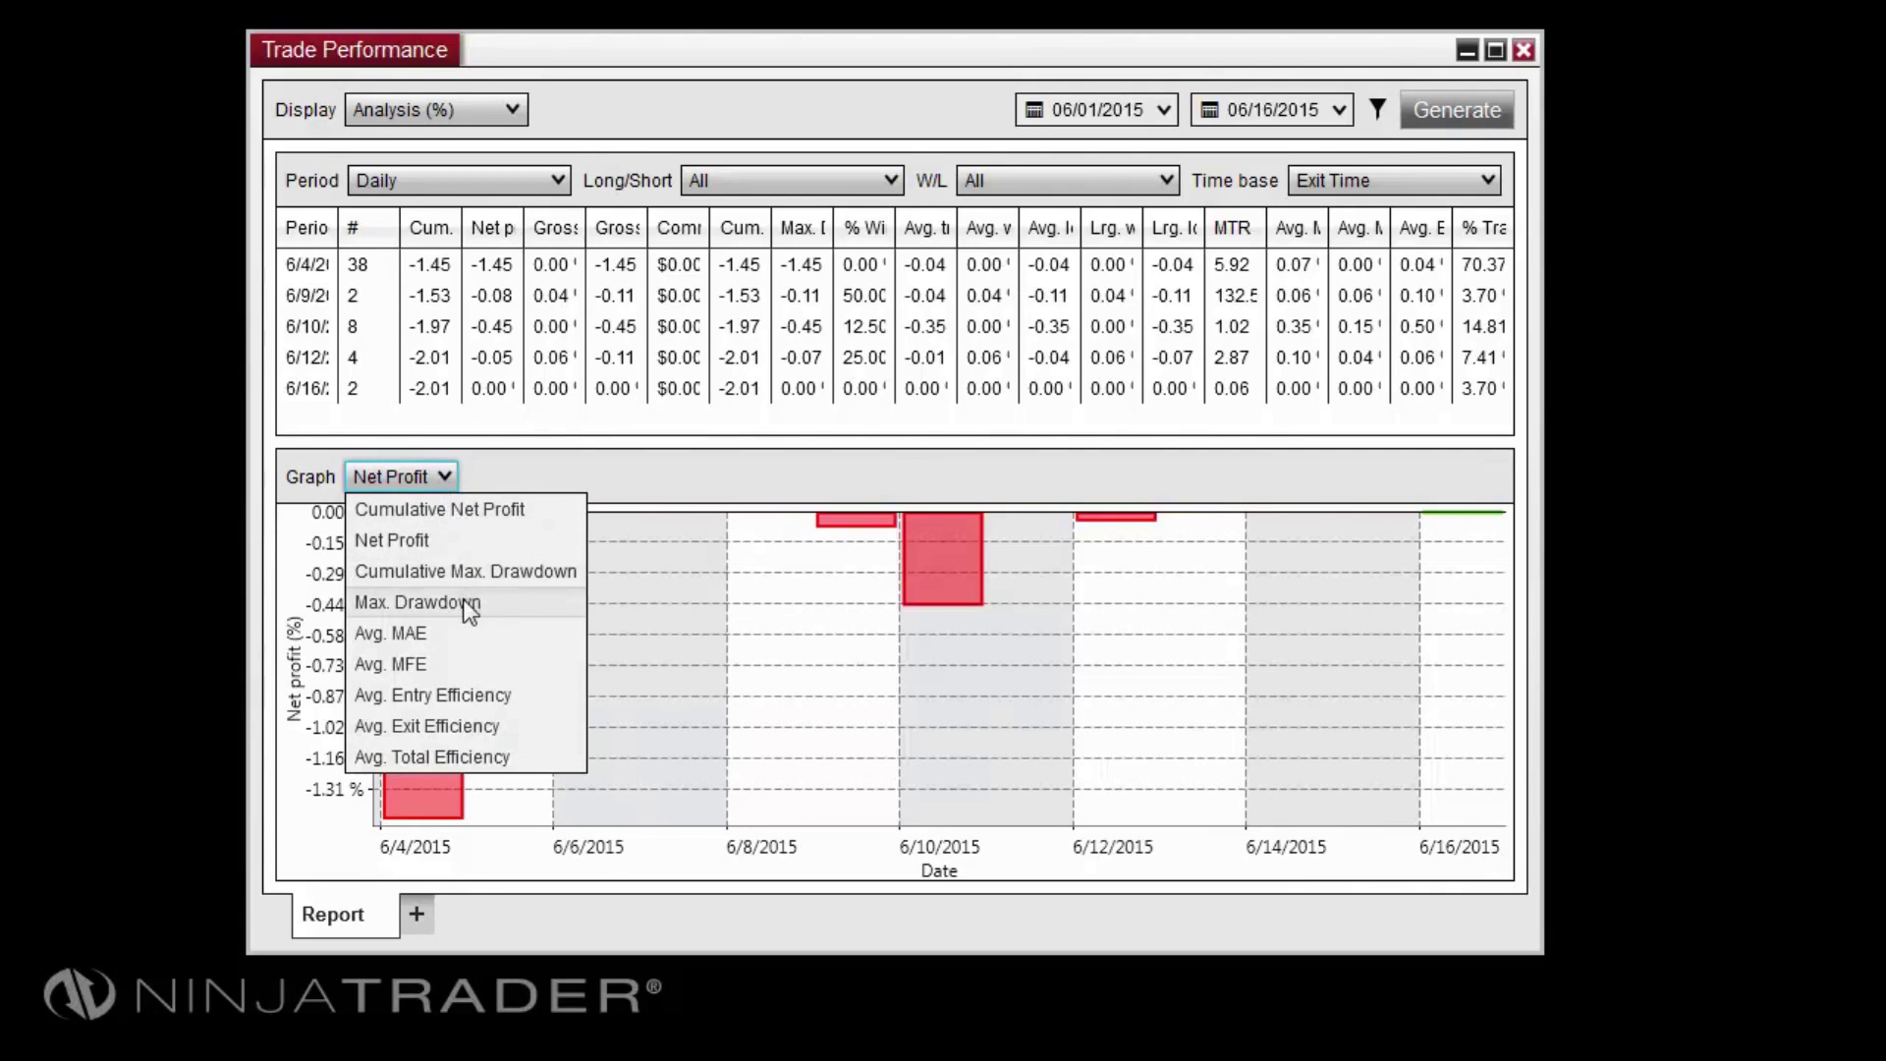
click(466, 570)
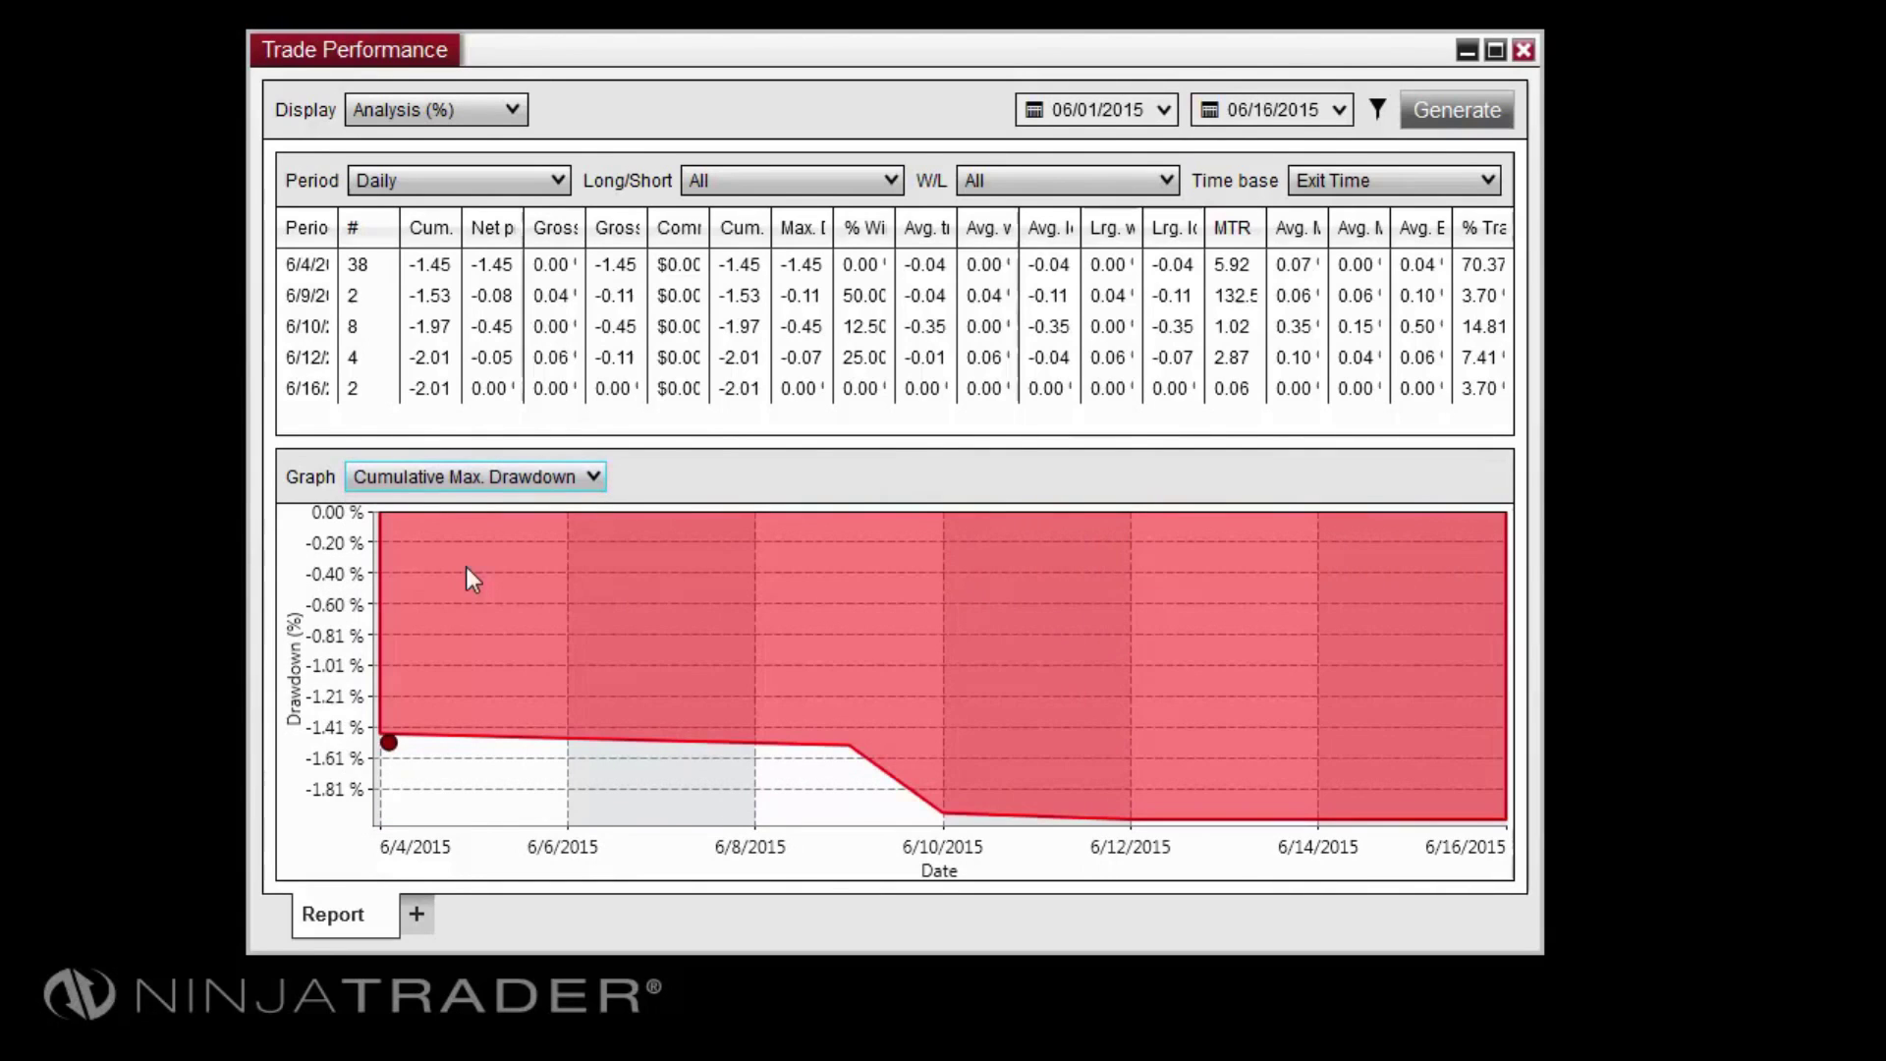
click(491, 479)
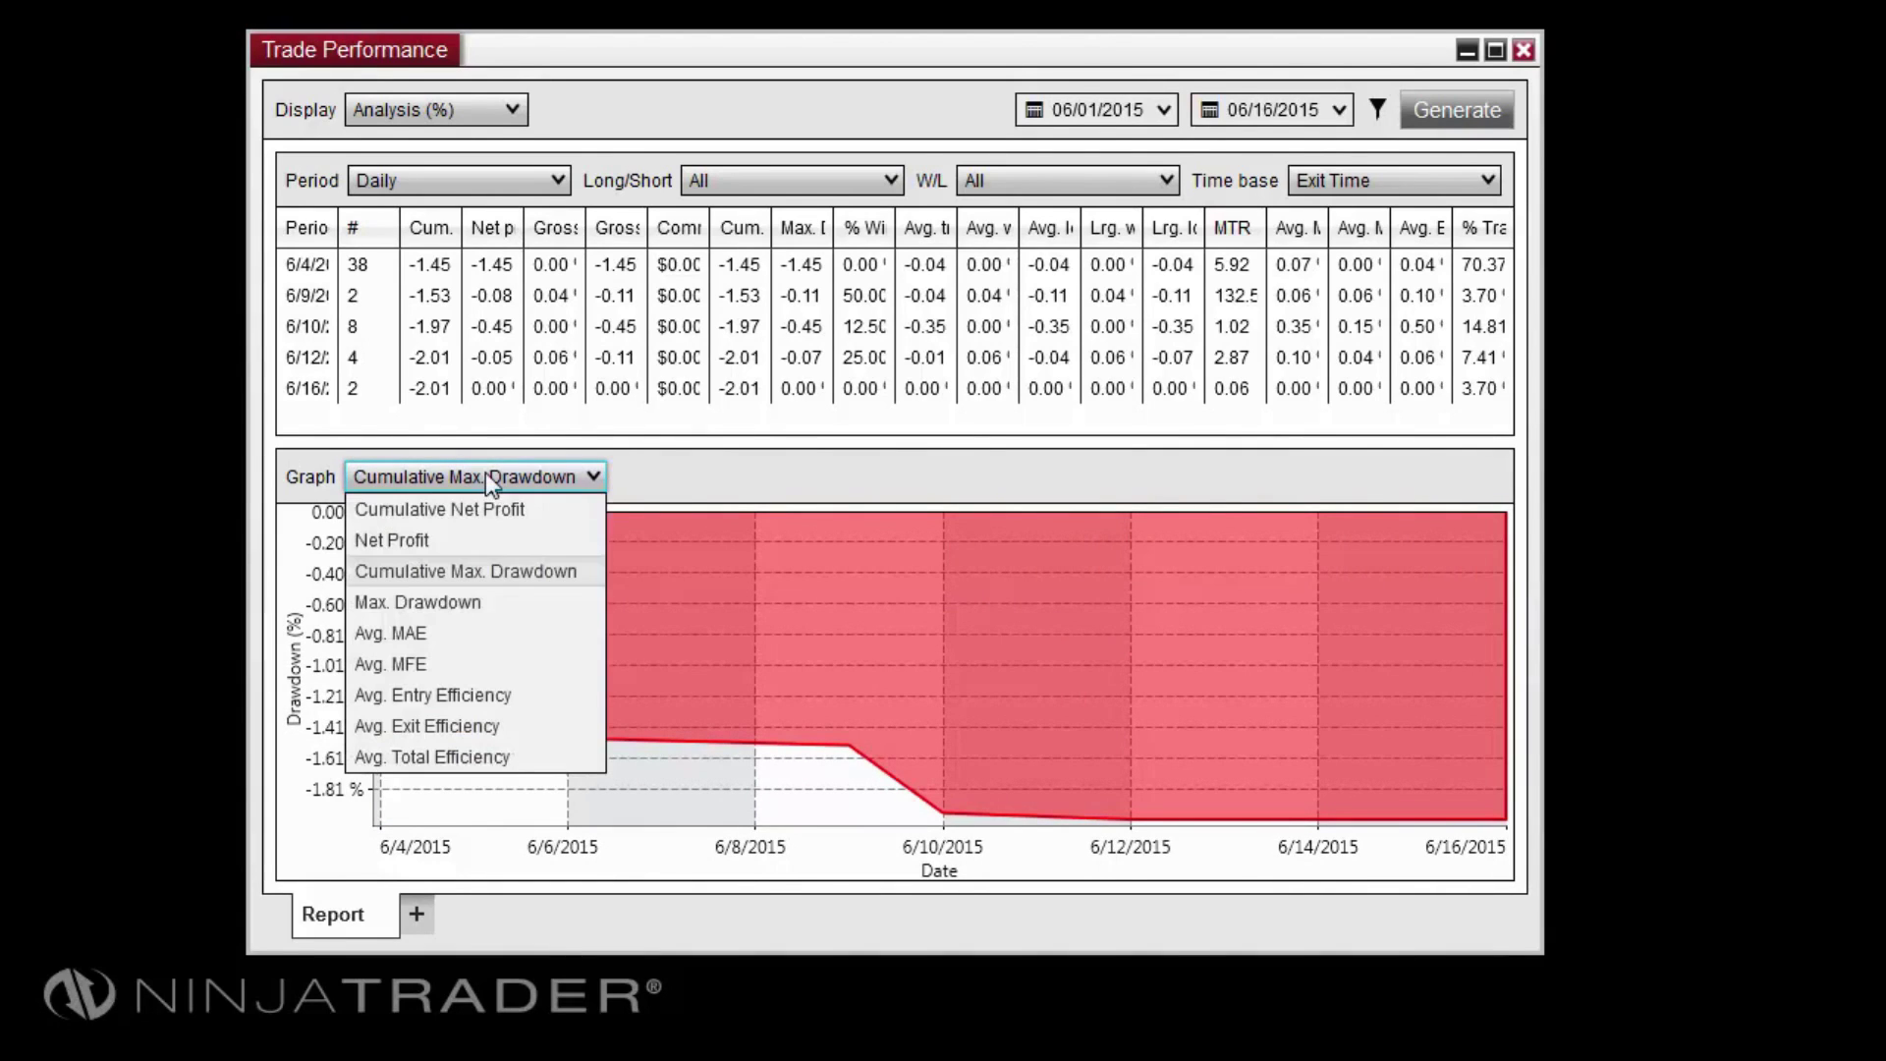
click(481, 664)
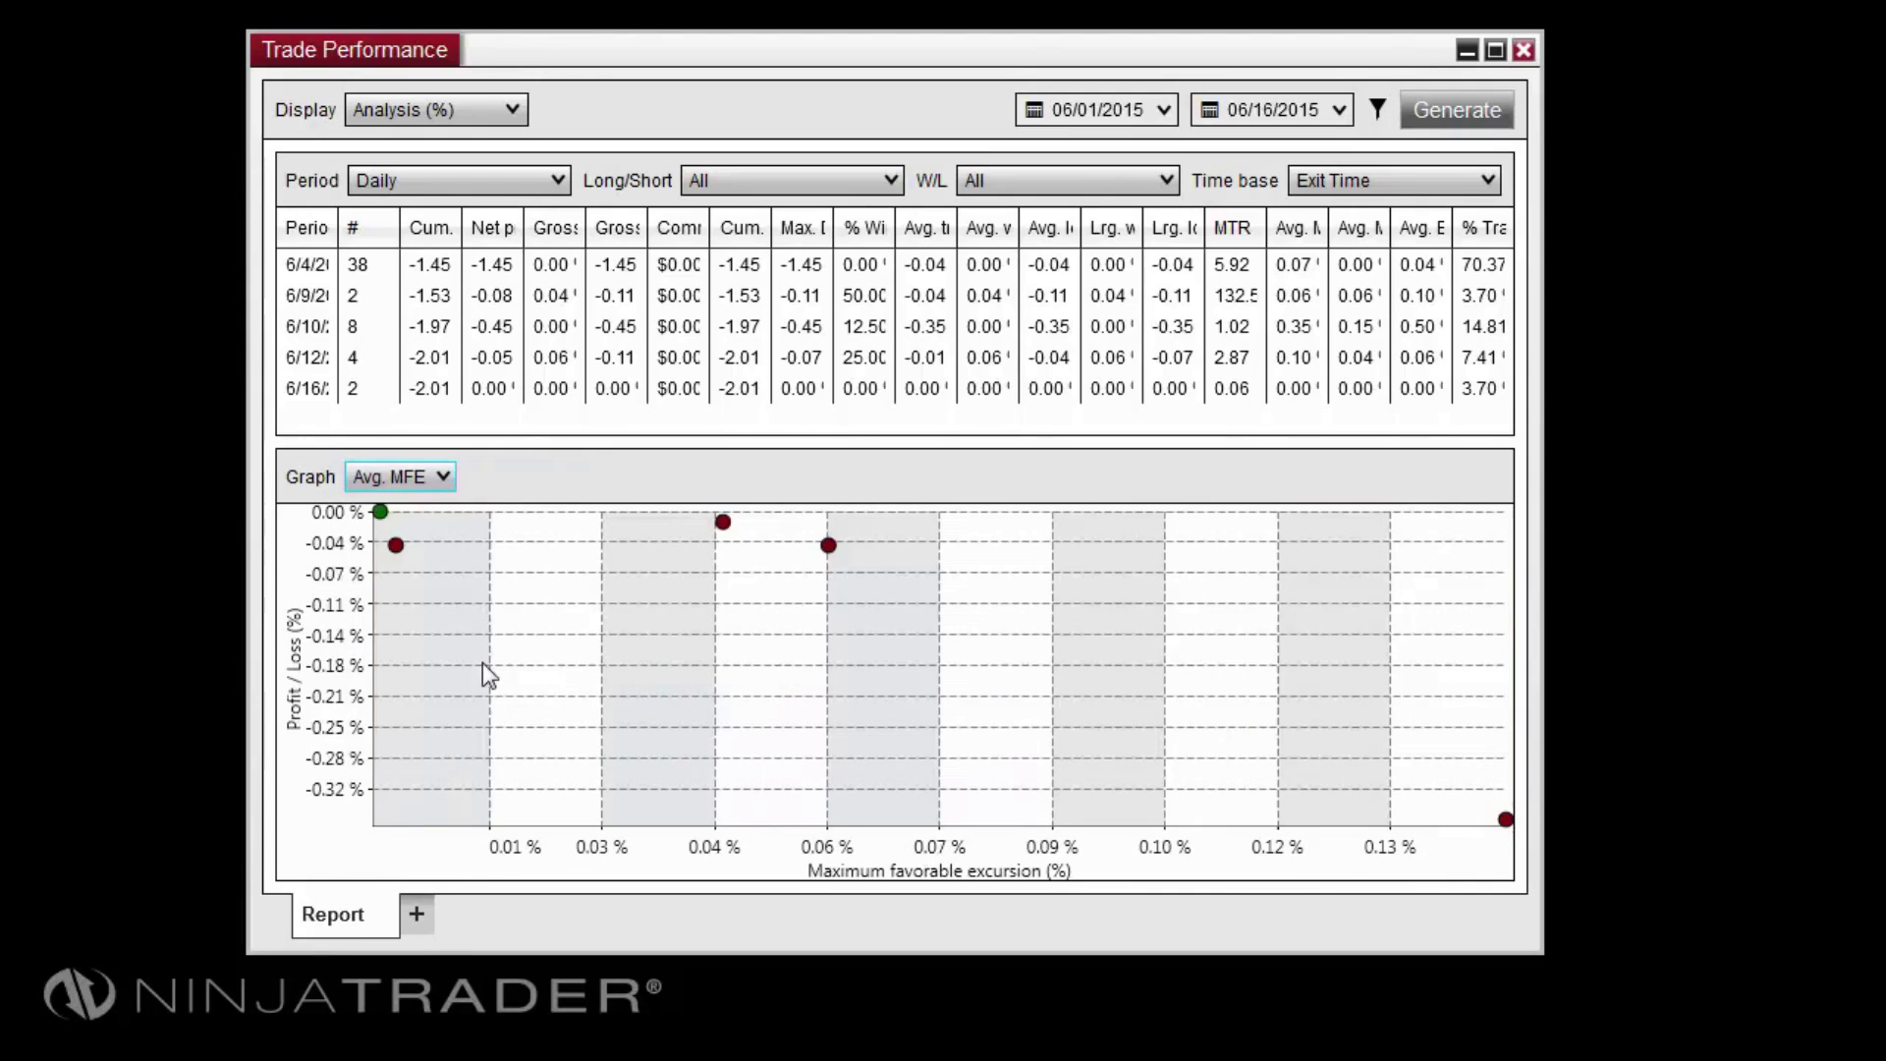
click(428, 475)
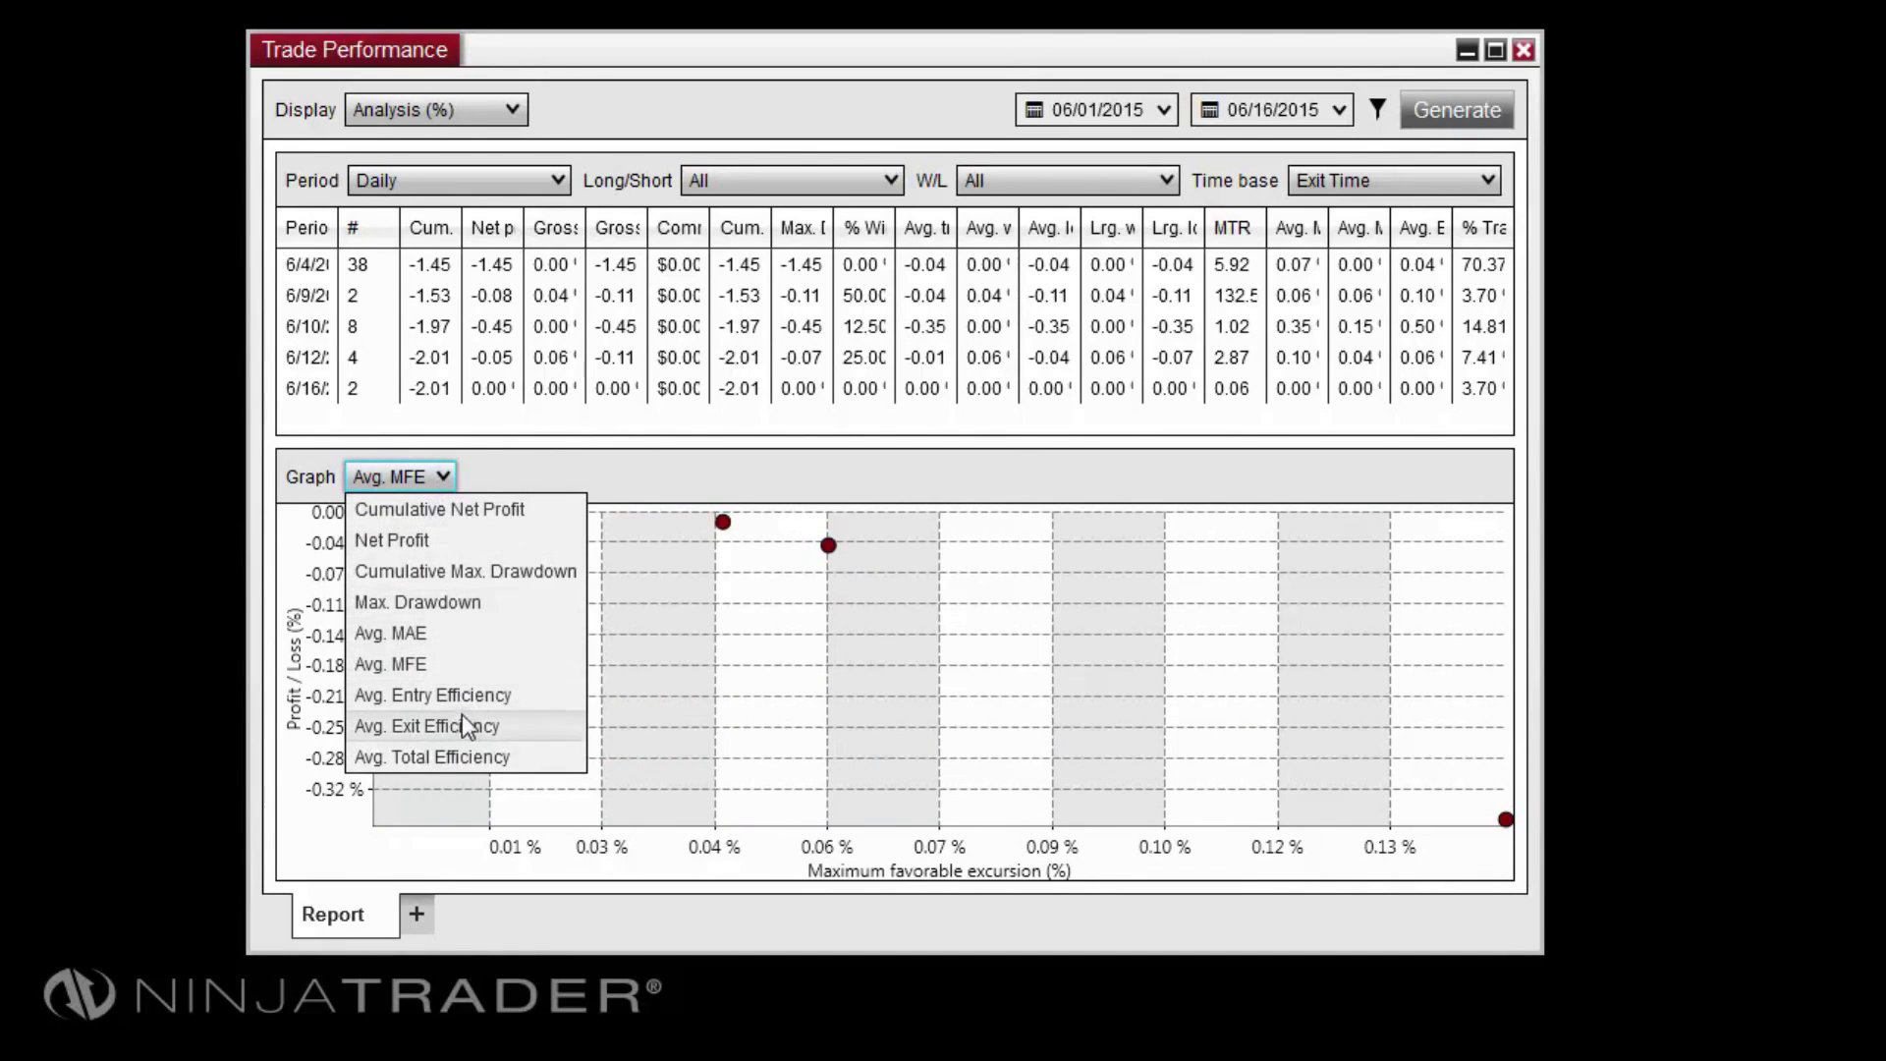
click(463, 764)
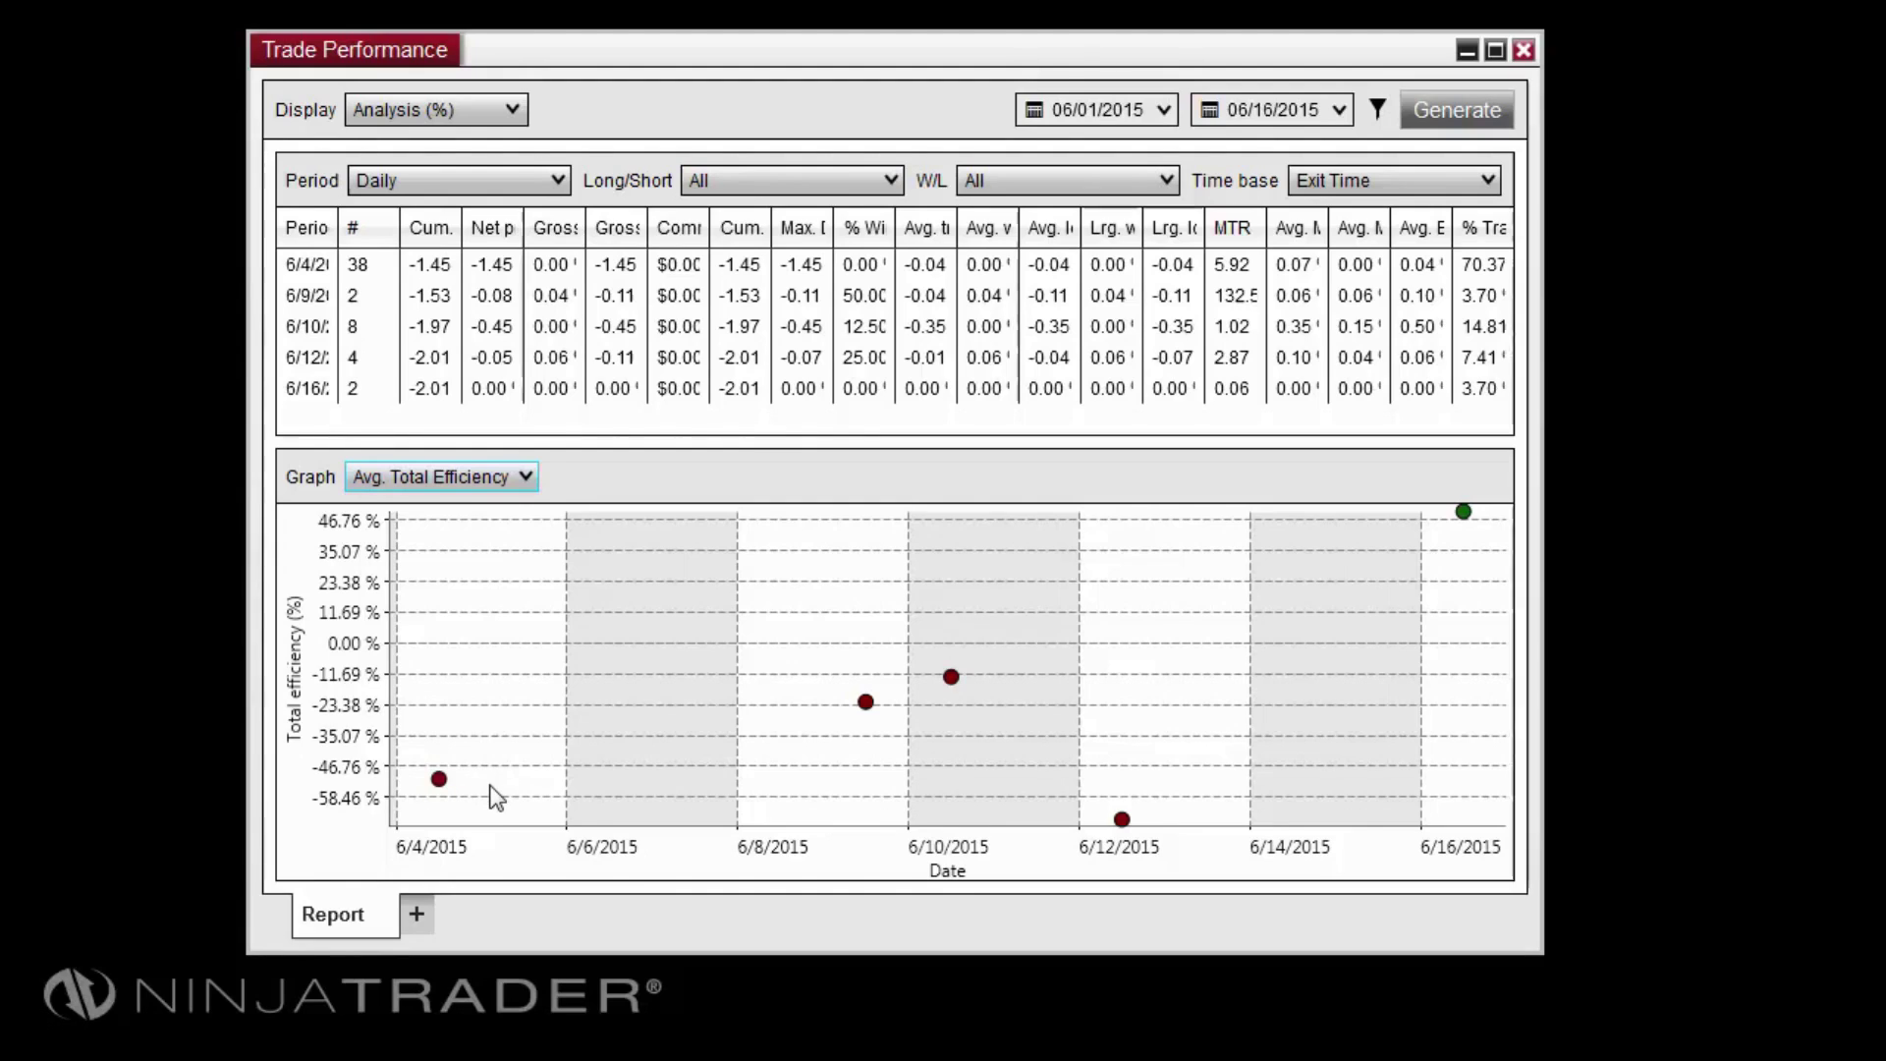
Add a Report 2 tab and generate its summary for 06/09/2015–06/16/2015
click(416, 913)
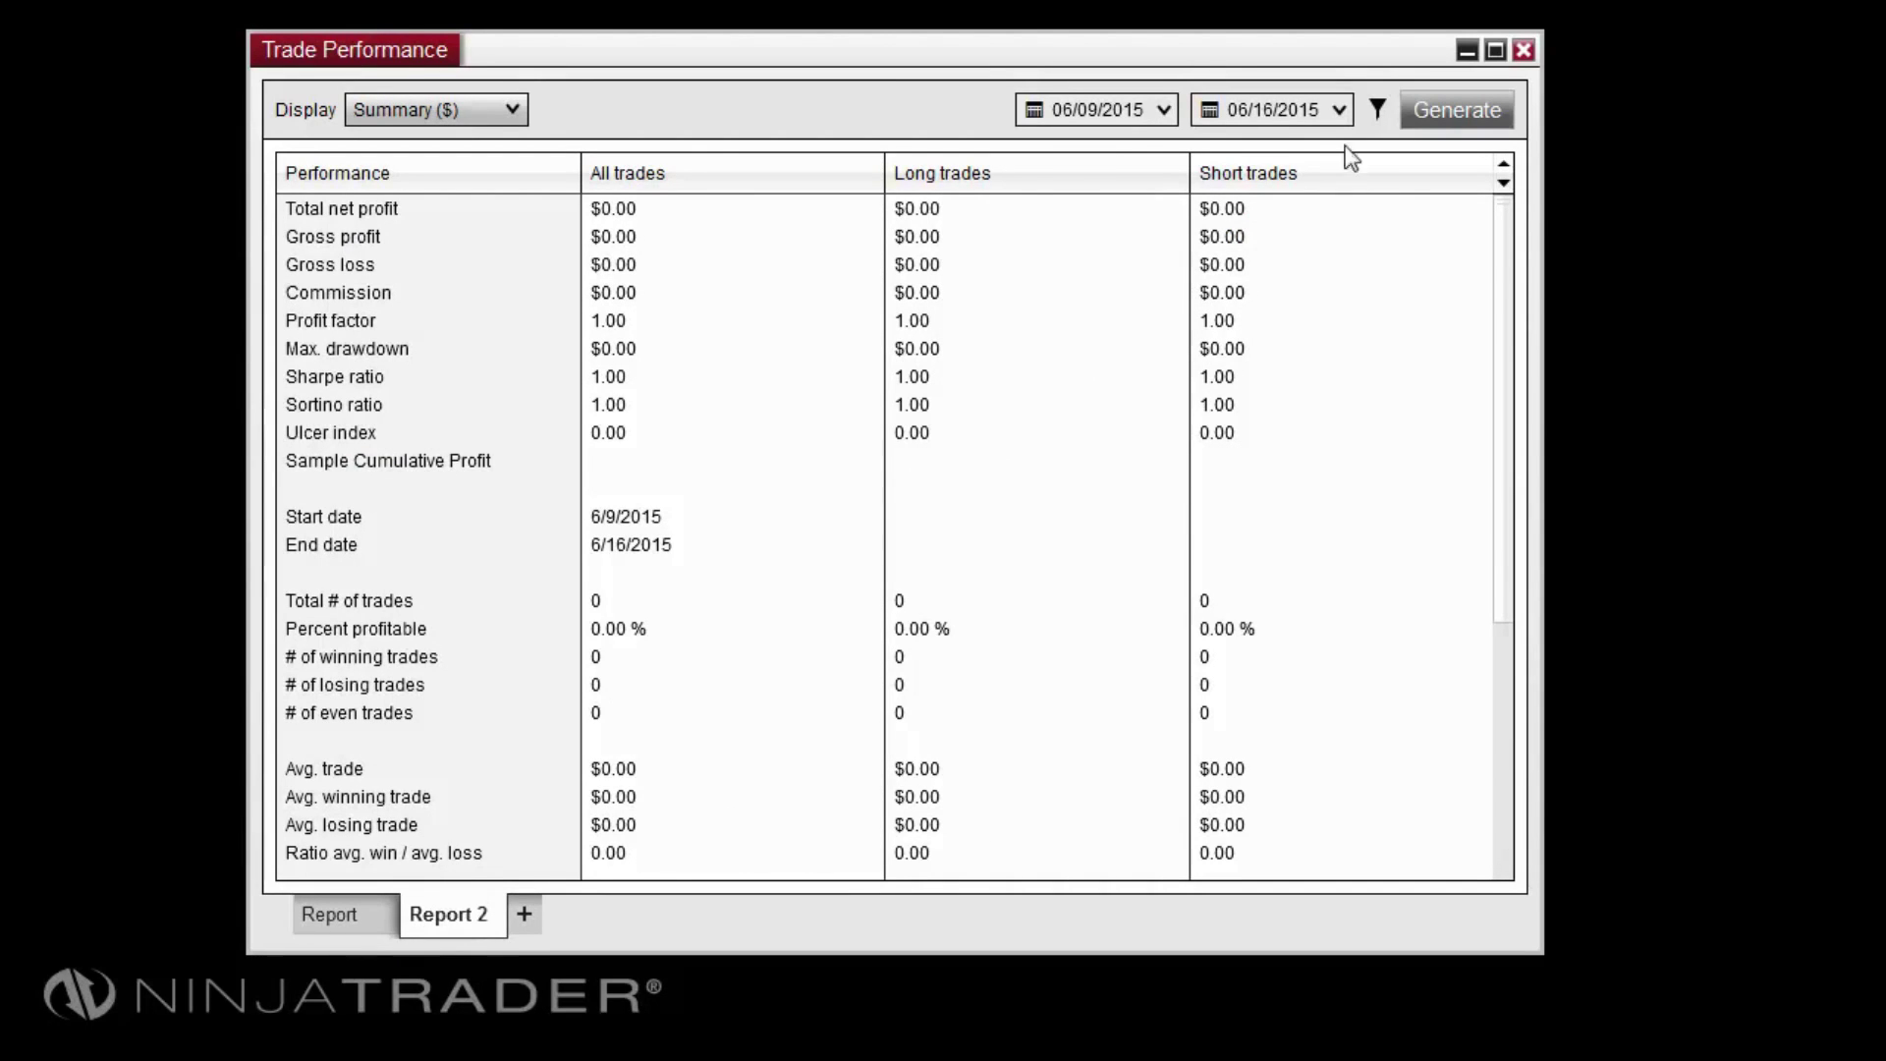
click(1436, 114)
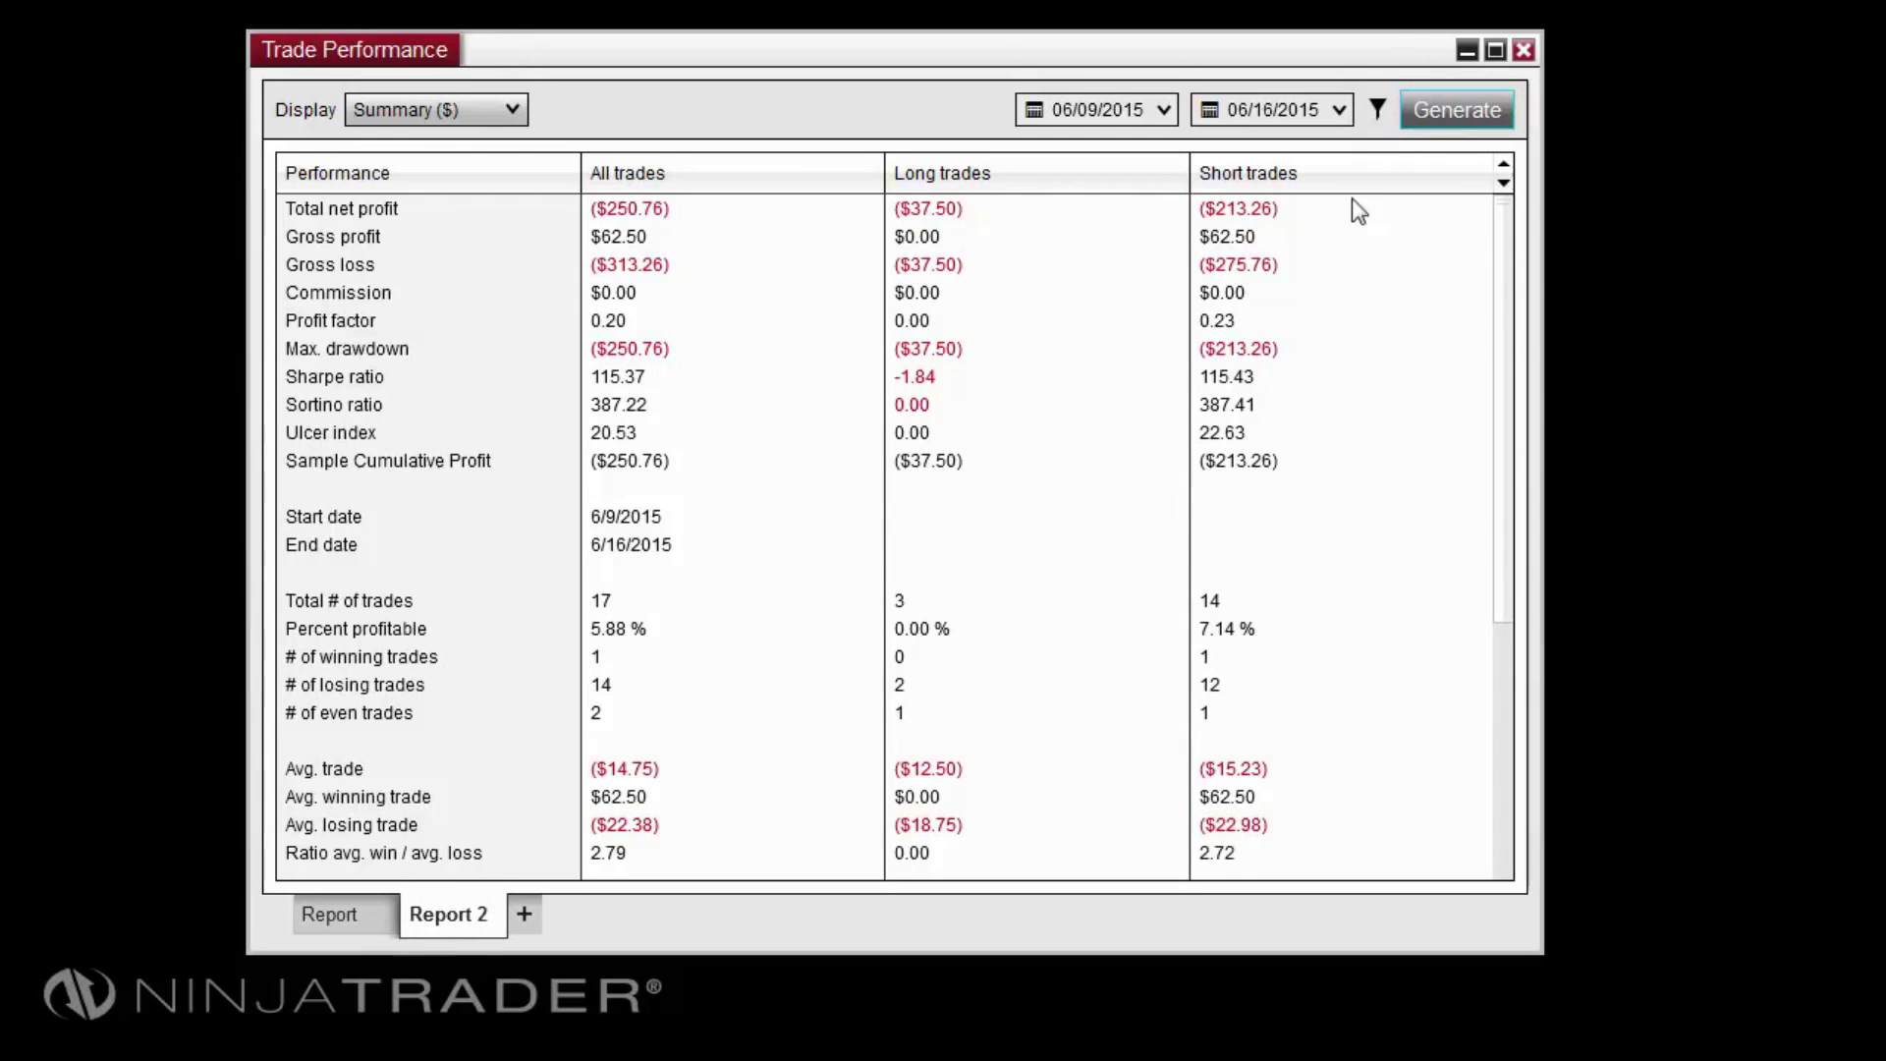